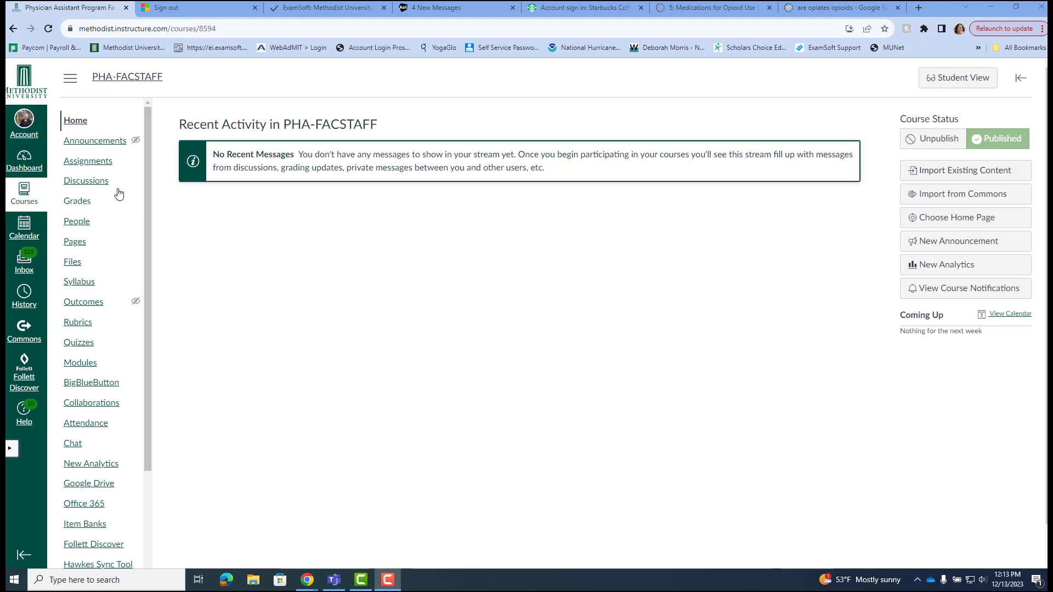
- Add an assignment named Quiz 2 to the course's Assignments group and save it
{"action": "left_click", "coordinate": [87, 164]}
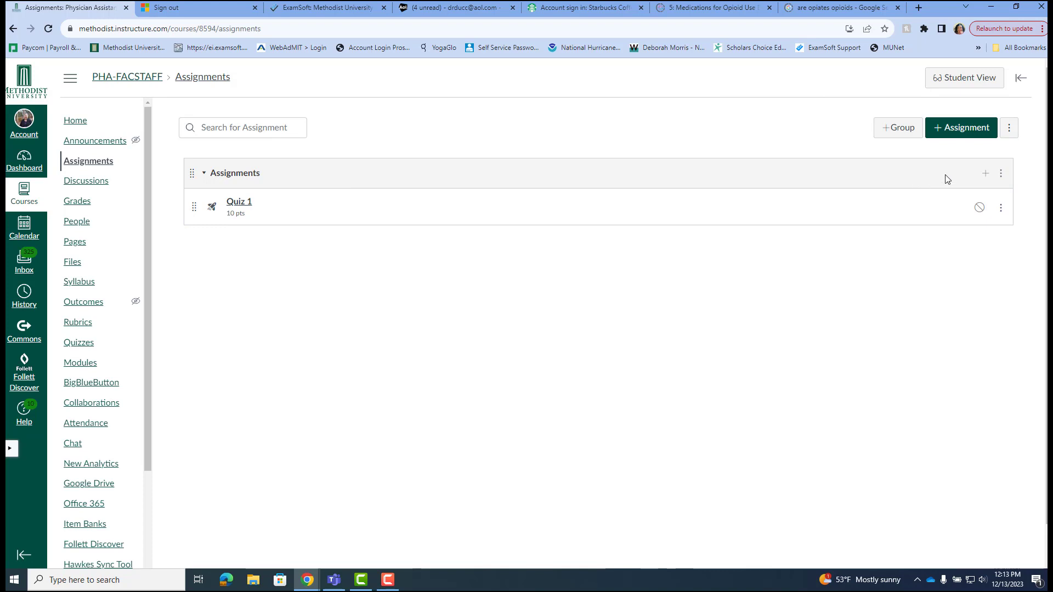
{"action": "left_click", "coordinate": [985, 174]}
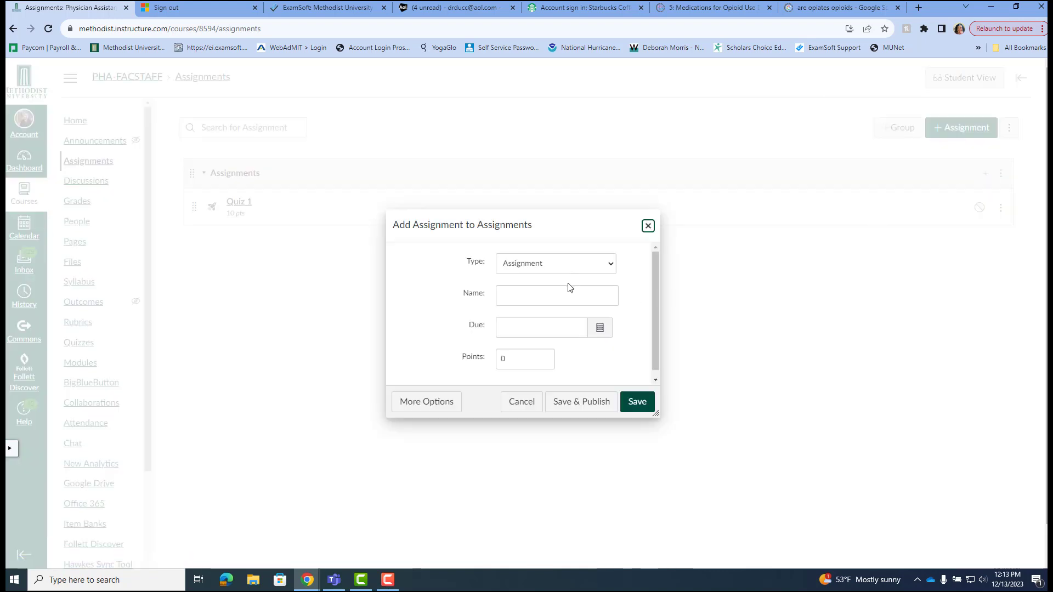
{"action": "left_click", "coordinate": [559, 295]}
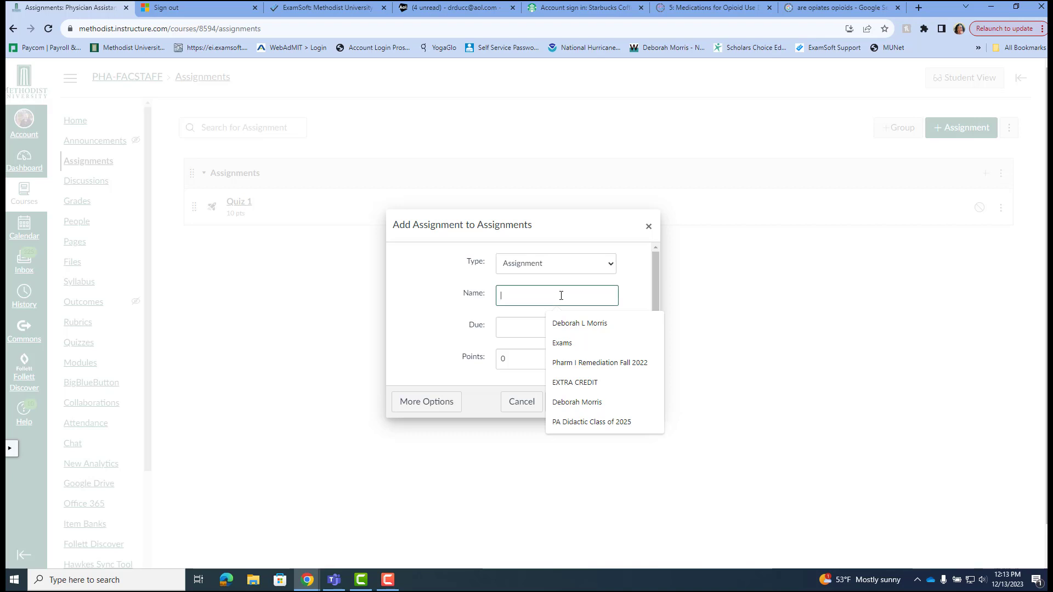
{"action": "type", "text": "Quiz 2"}
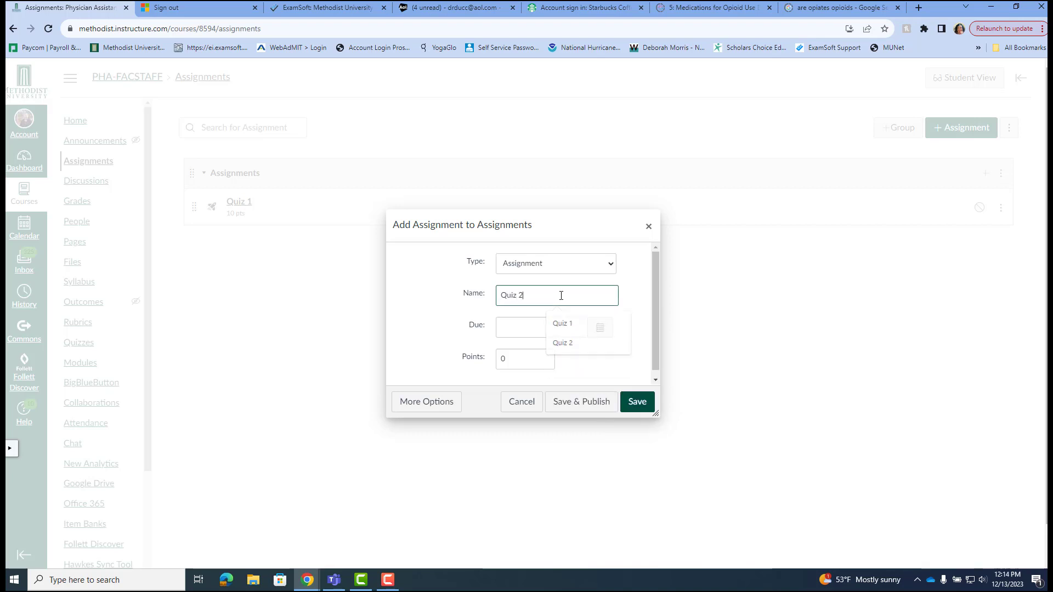
{"action": "left_click", "coordinate": [638, 402]}
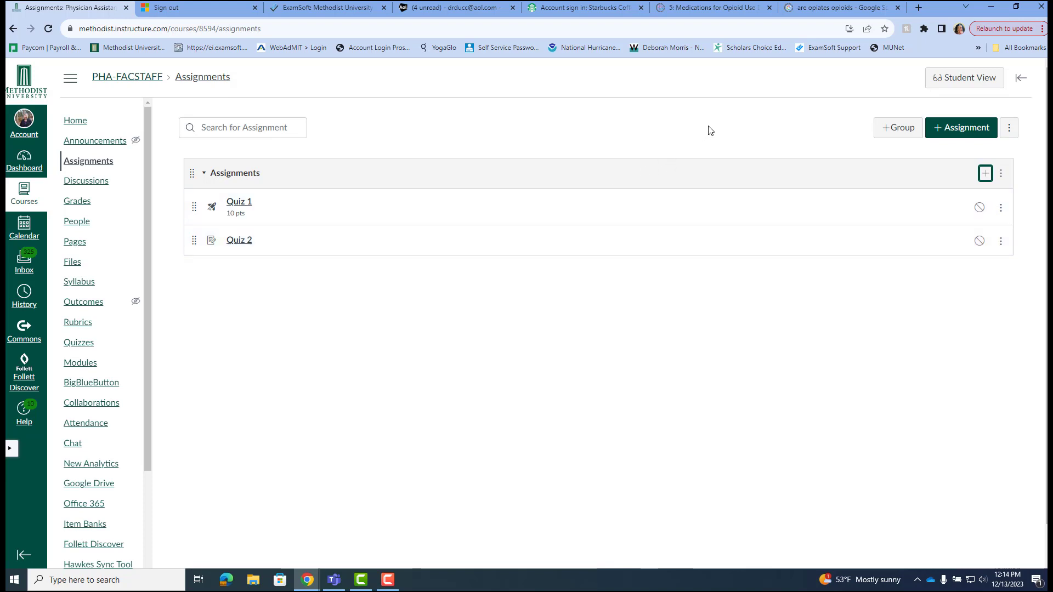
- Create a new assignment group named Exams
{"action": "left_click", "coordinate": [888, 126]}
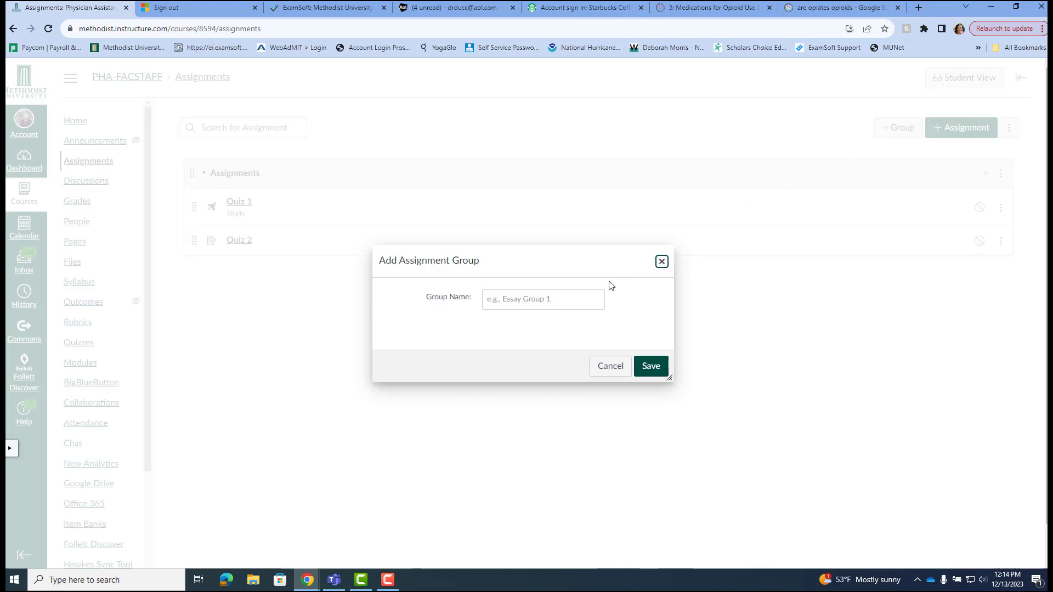
{"action": "left_click", "coordinate": [552, 300]}
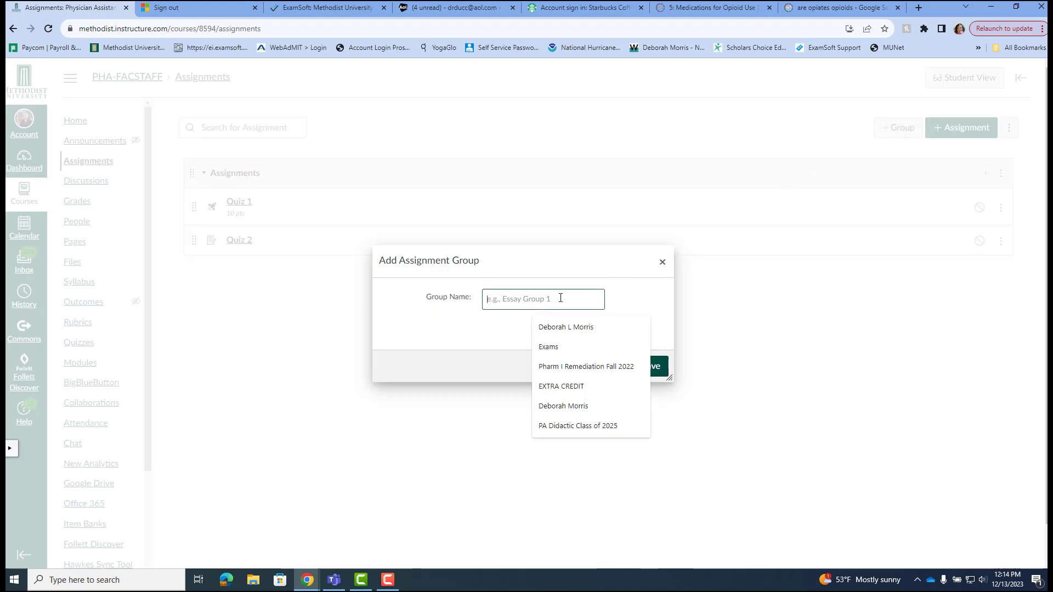
{"action": "type", "text": "Exams"}
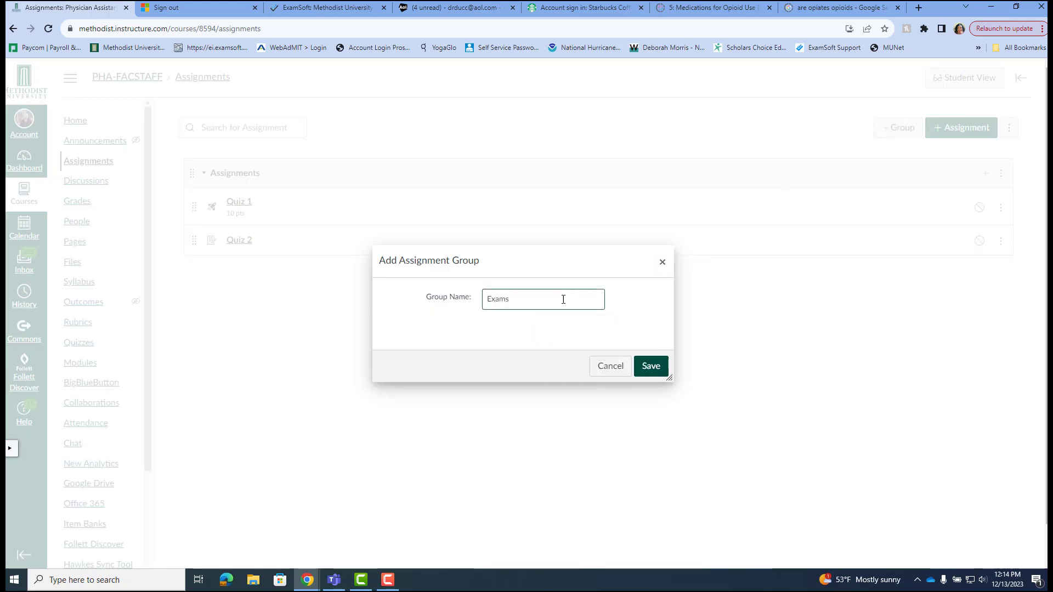
{"action": "left_click", "coordinate": [651, 365]}
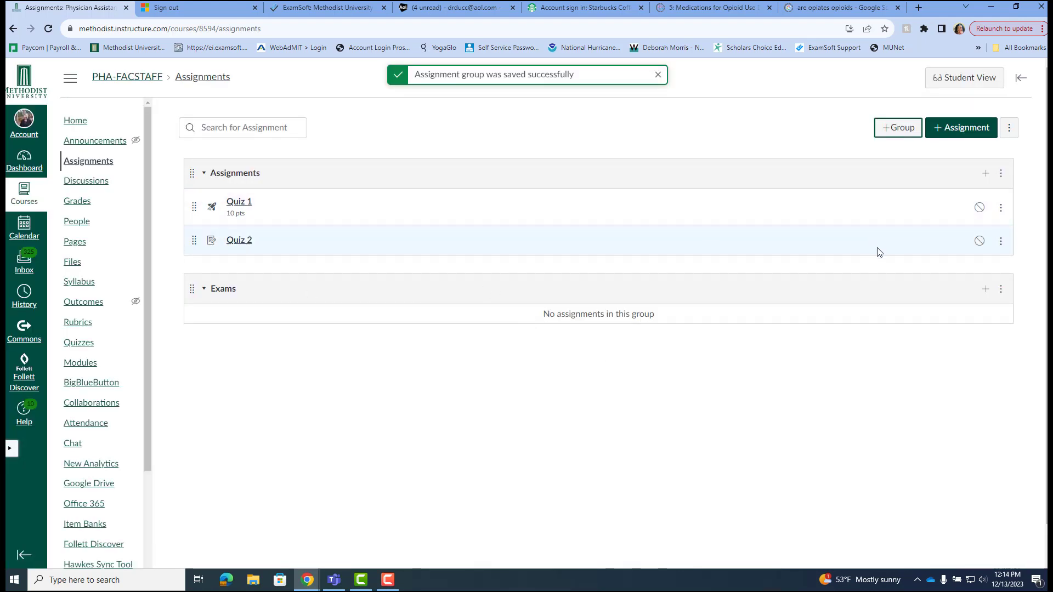
- Add an assignment named Midterm Exam to the Exams group and save it
{"action": "left_click", "coordinate": [985, 289]}
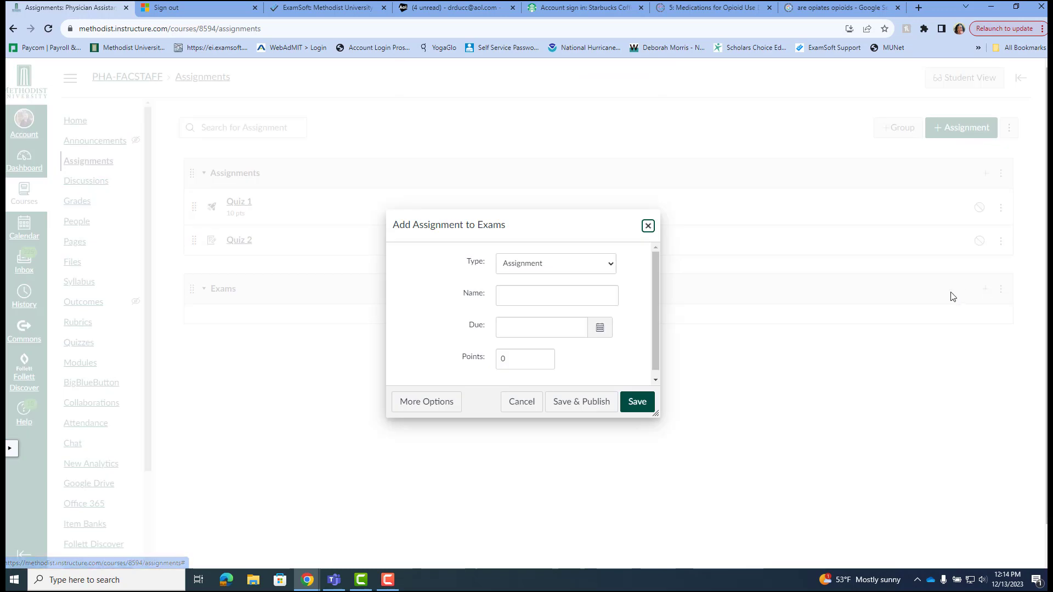
{"action": "left_click", "coordinate": [535, 298]}
{"action": "type", "text": "Mi"}
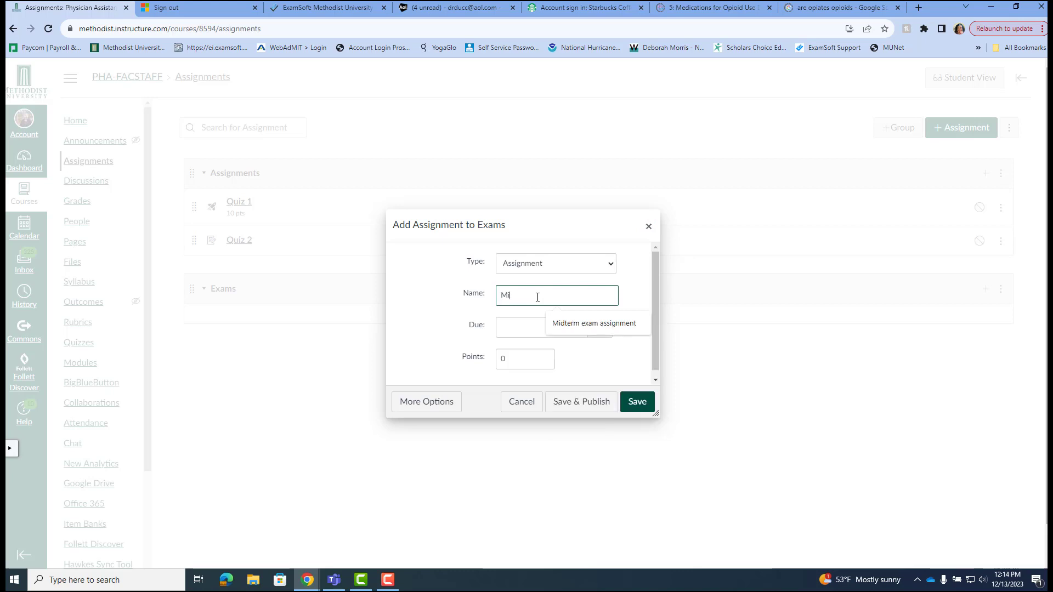
{"action": "type", "text": "dterm Exam"}
{"action": "left_click", "coordinate": [641, 404]}
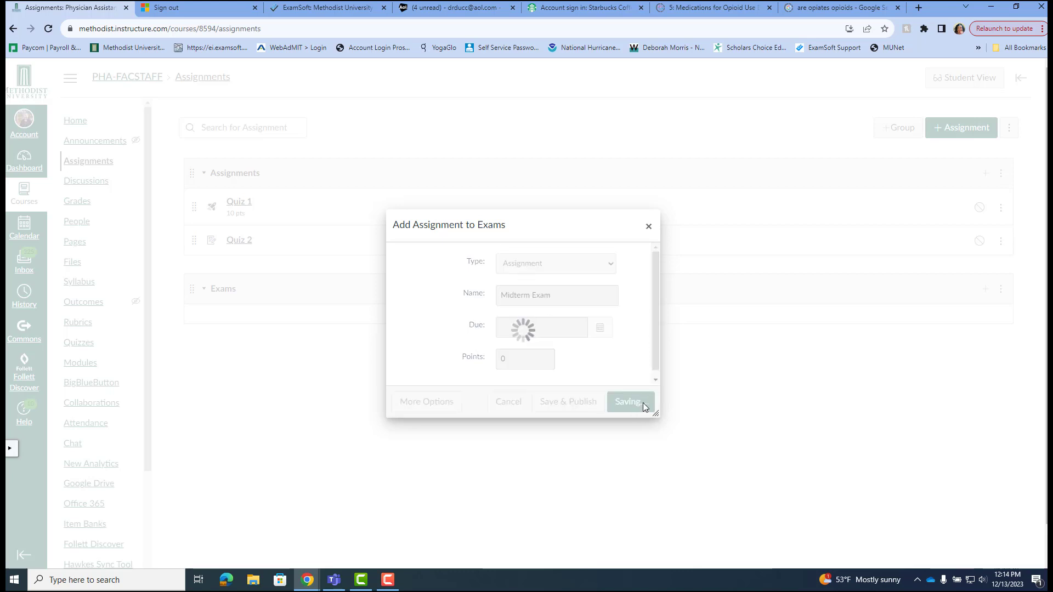
- Add an assignment named Final Exam to the Exams group and save it
{"action": "left_click", "coordinate": [986, 290]}
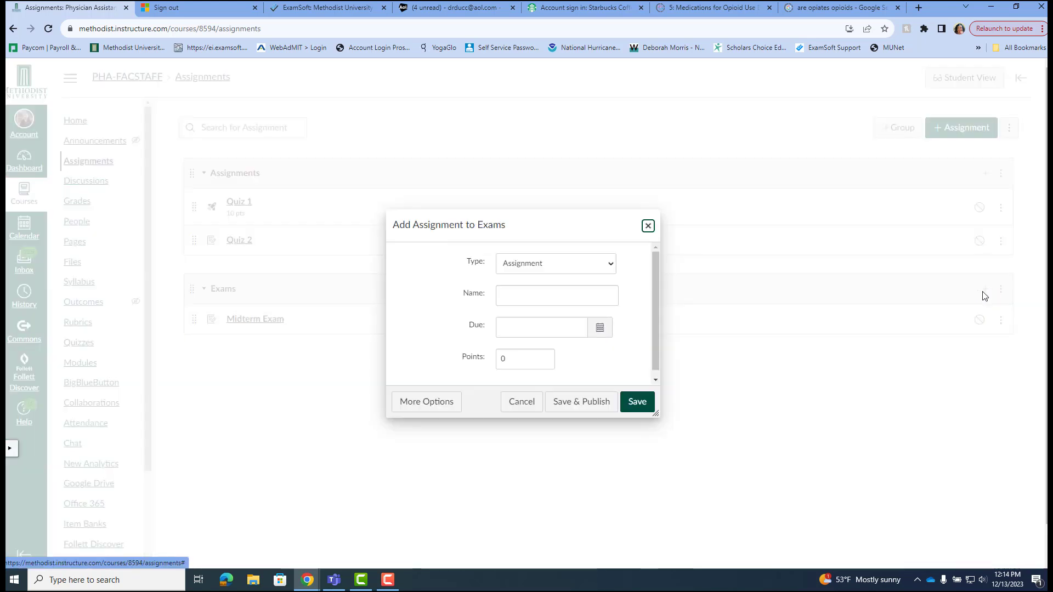
{"action": "left_click", "coordinate": [537, 301]}
{"action": "type", "text": "Fina"}
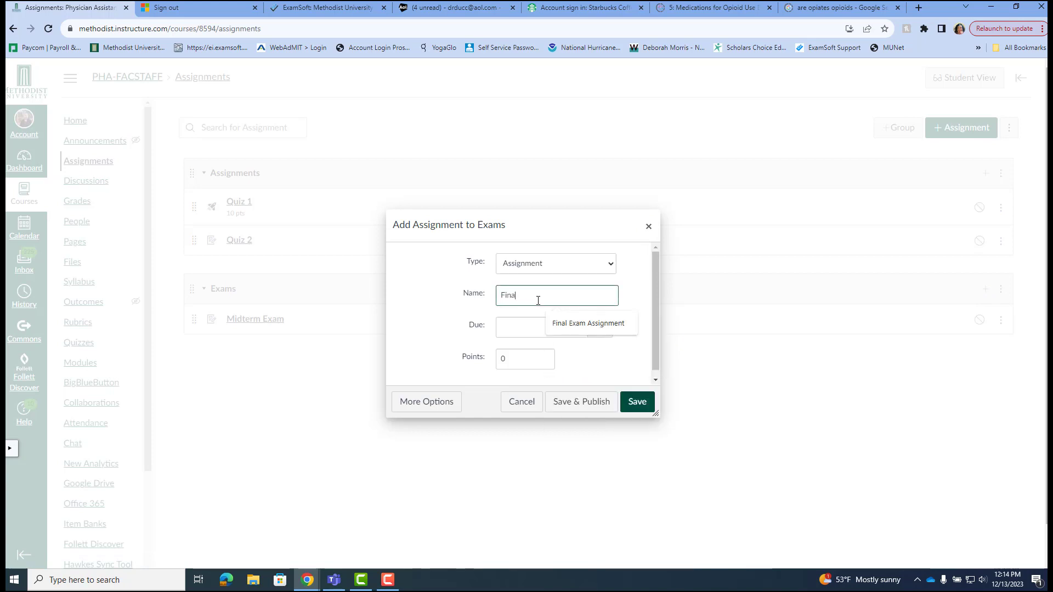
{"action": "type", "text": "l Exam"}
{"action": "left_click", "coordinate": [636, 404]}
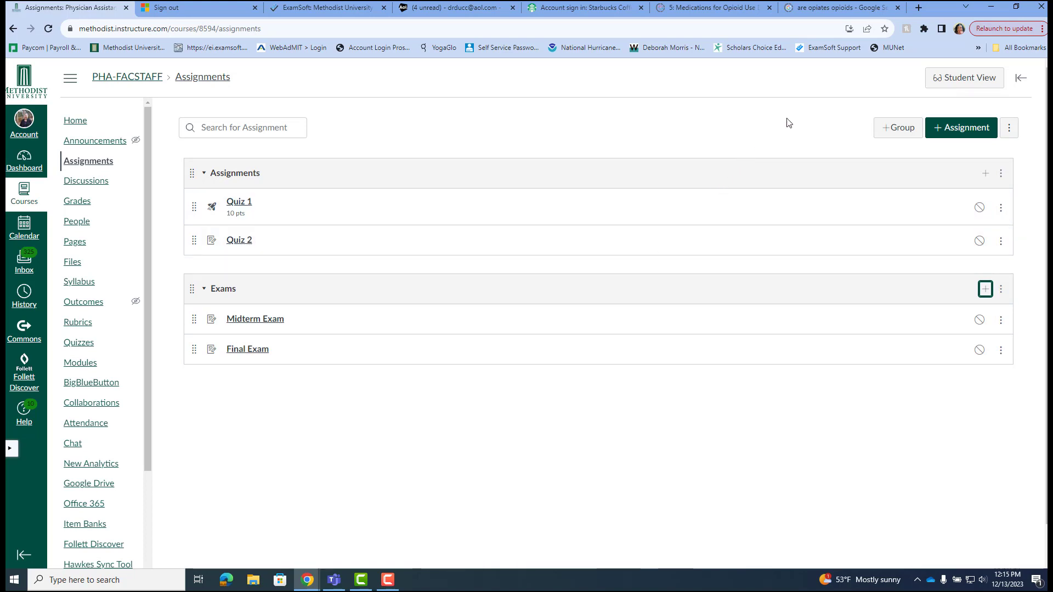
- Weight the final grade by assignment groups, with Assignments at 50% and Exams at 50%, and save the weights
{"action": "left_click", "coordinate": [1010, 130]}
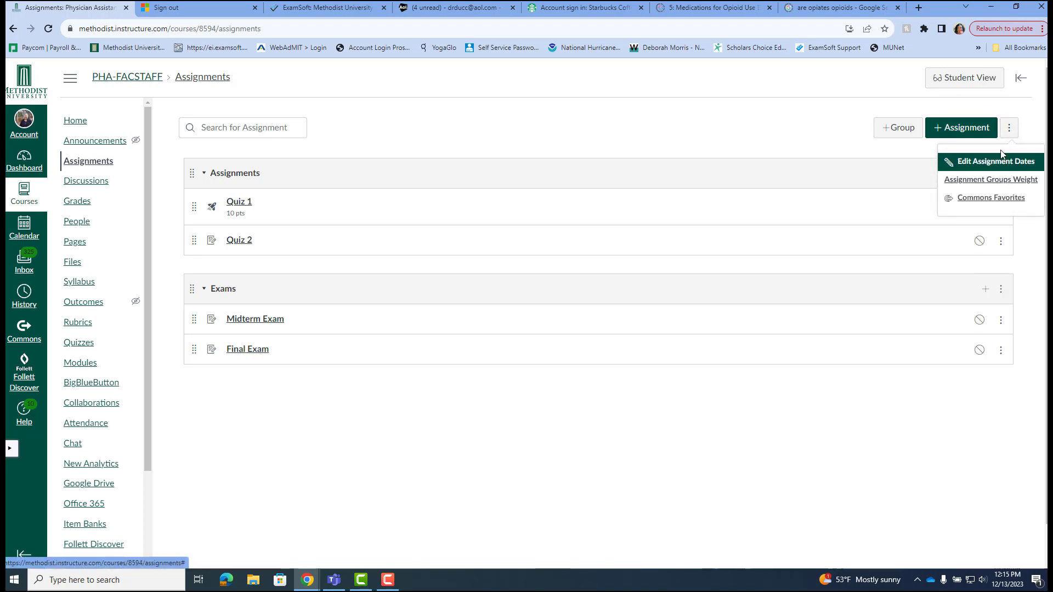
{"action": "left_click", "coordinate": [998, 185]}
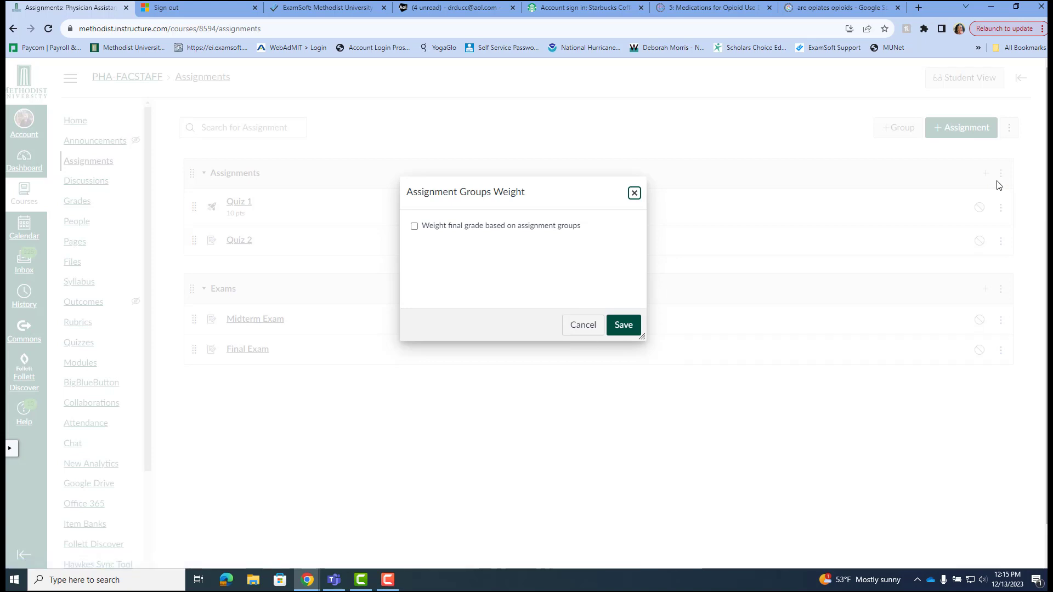
{"action": "left_click", "coordinate": [414, 226]}
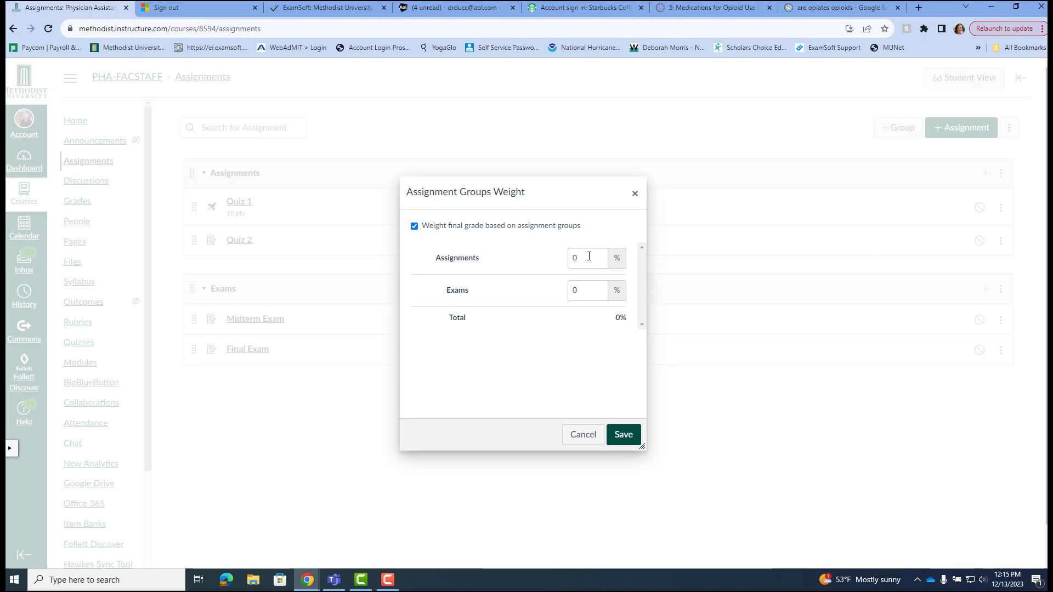
{"action": "left_click", "coordinate": [589, 256]}
{"action": "type", "text": "50"}
{"action": "key", "text": "Tab"}
{"action": "left_click", "coordinate": [627, 439]}
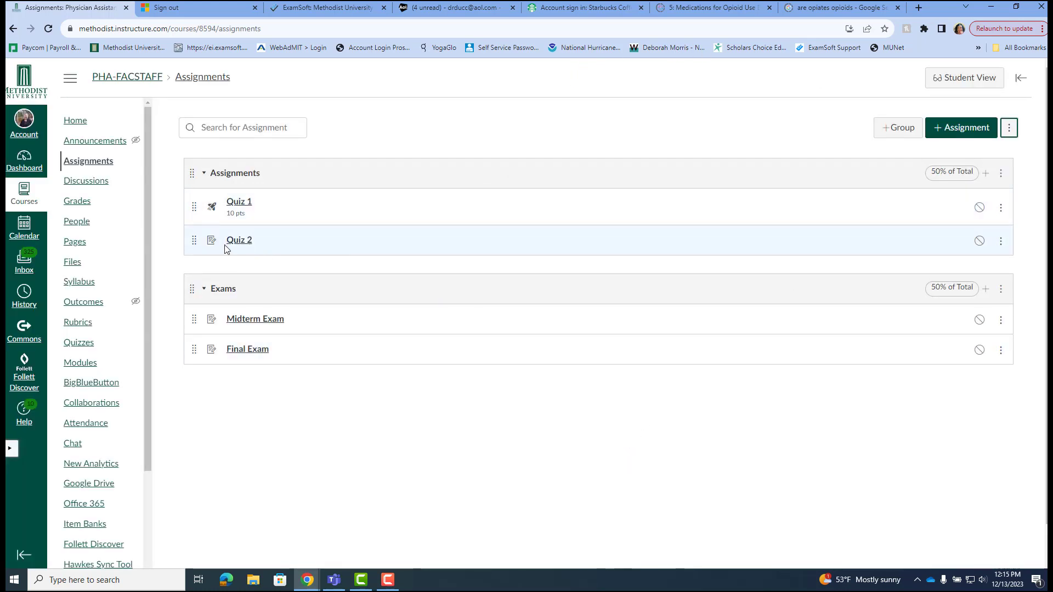
- Check the current course's gradebook columns, and examine the exam and weighted group columns in the Physiology course's gradebook
{"action": "left_click", "coordinate": [78, 204]}
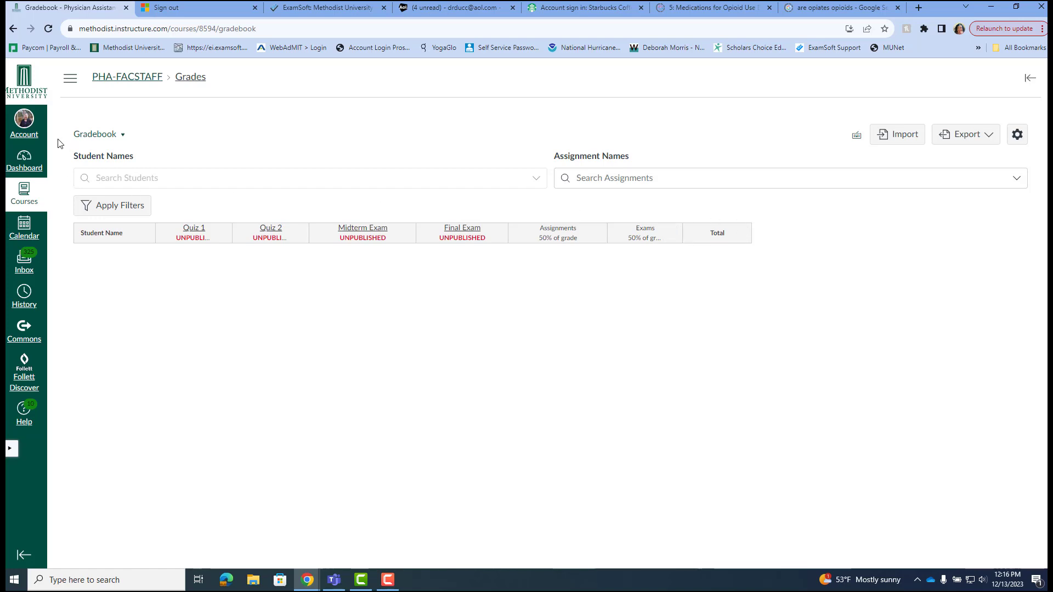
{"action": "left_click", "coordinate": [24, 162]}
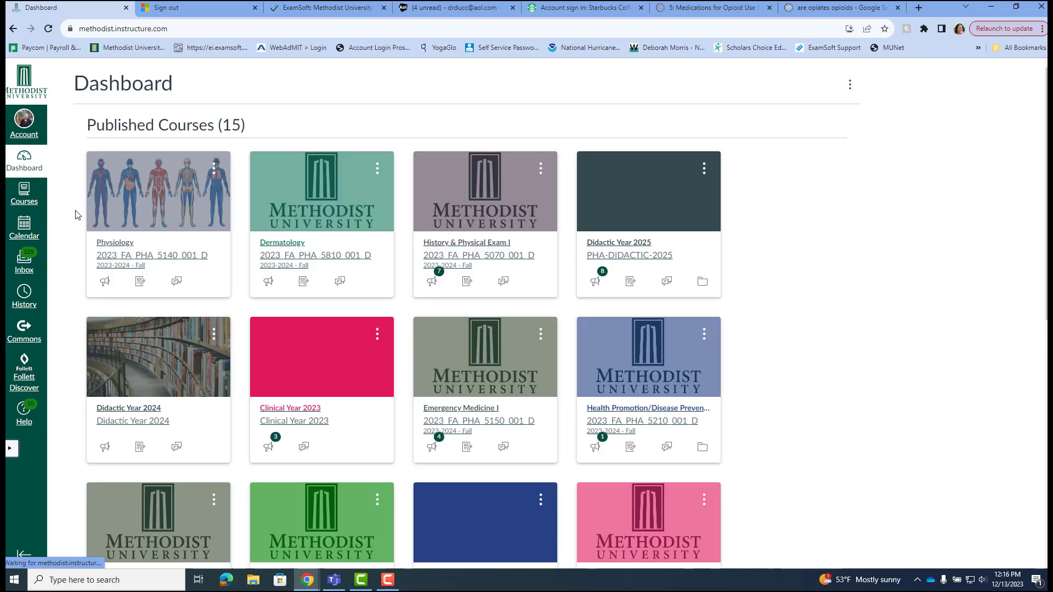
{"action": "left_click", "coordinate": [118, 244]}
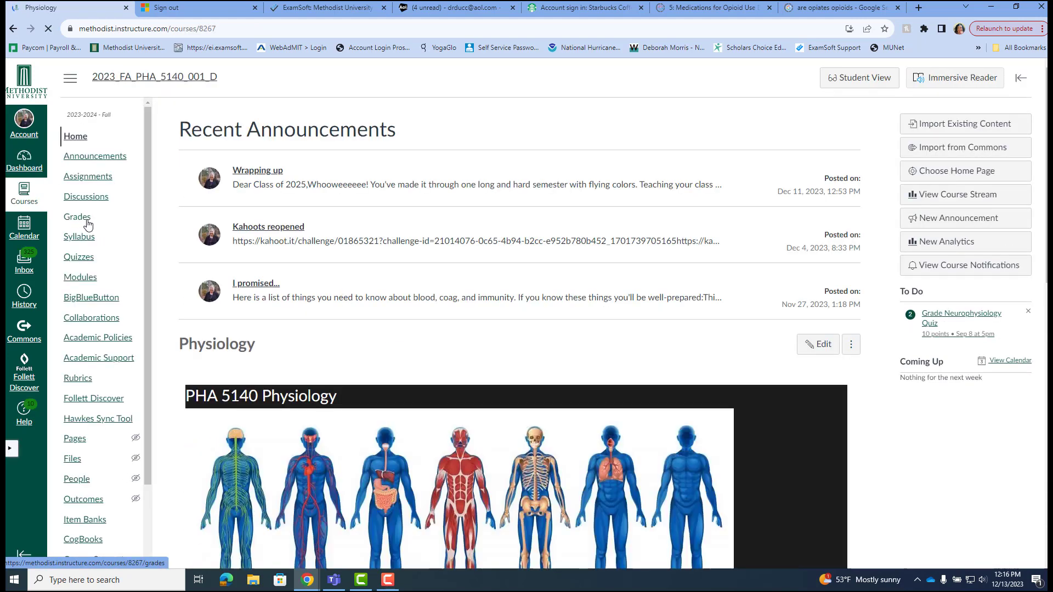
{"action": "left_click", "coordinate": [80, 222]}
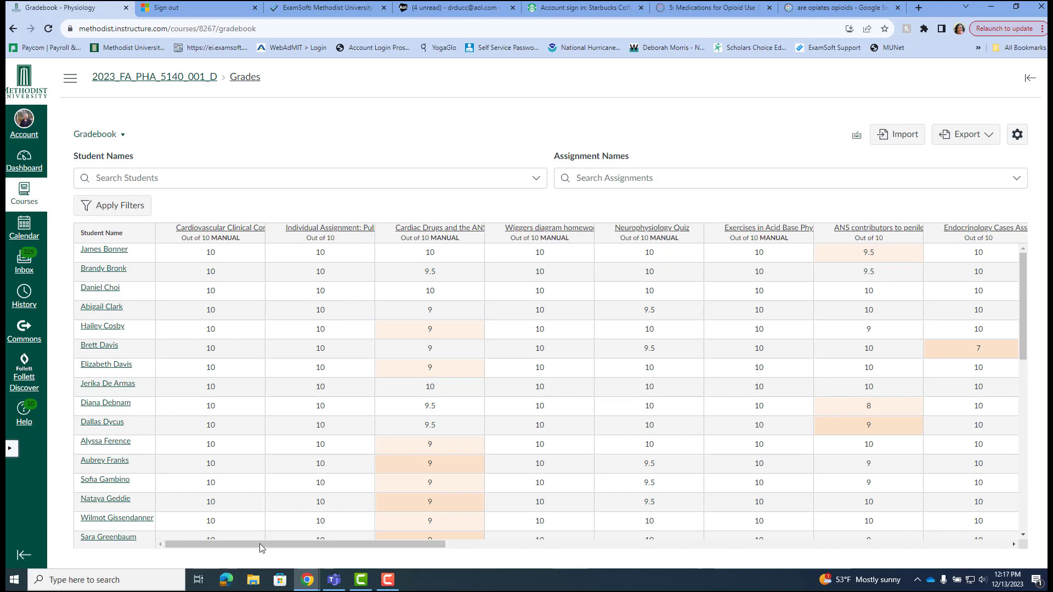
{"action": "left_click_drag", "start_coordinate": [261, 544], "coordinate": [744, 500]}
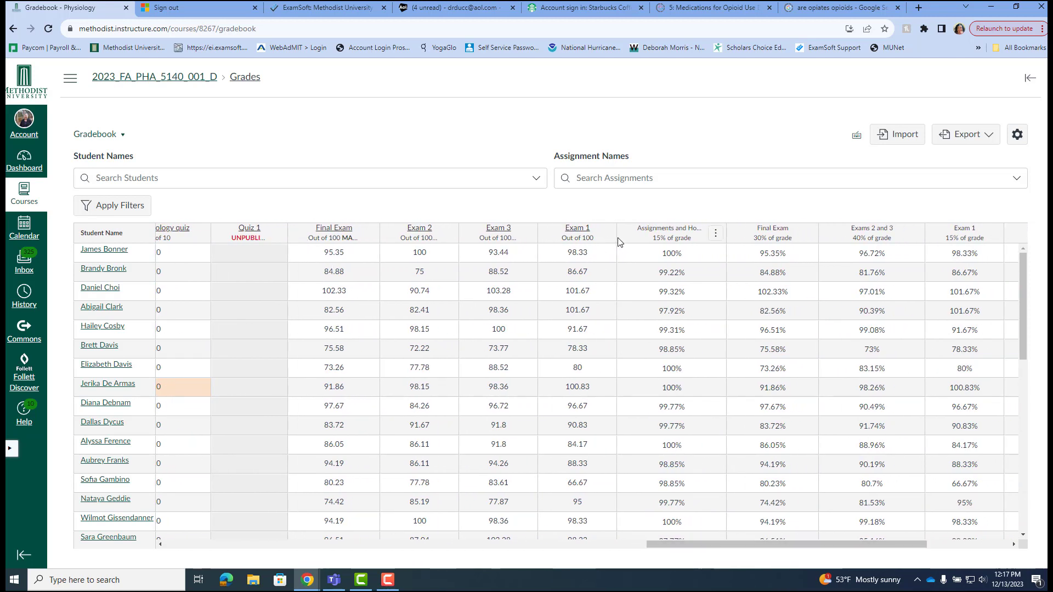
- Open the first two students' Exam 1 scores for editing without changing them, and return to the gradebook's first assignment columns
{"action": "left_click", "coordinate": [577, 253]}
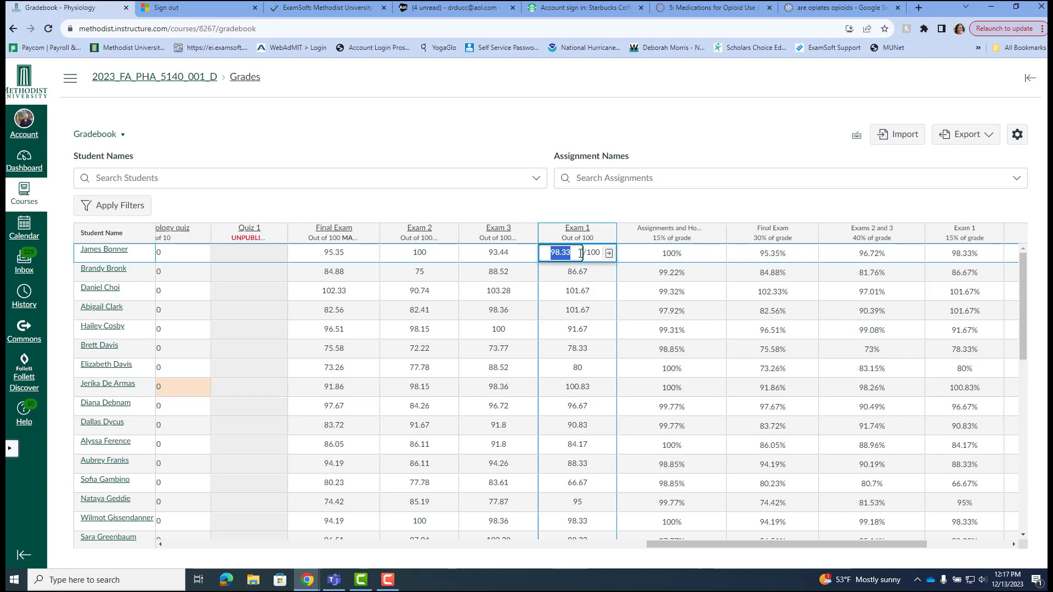
{"action": "key", "text": "Return"}
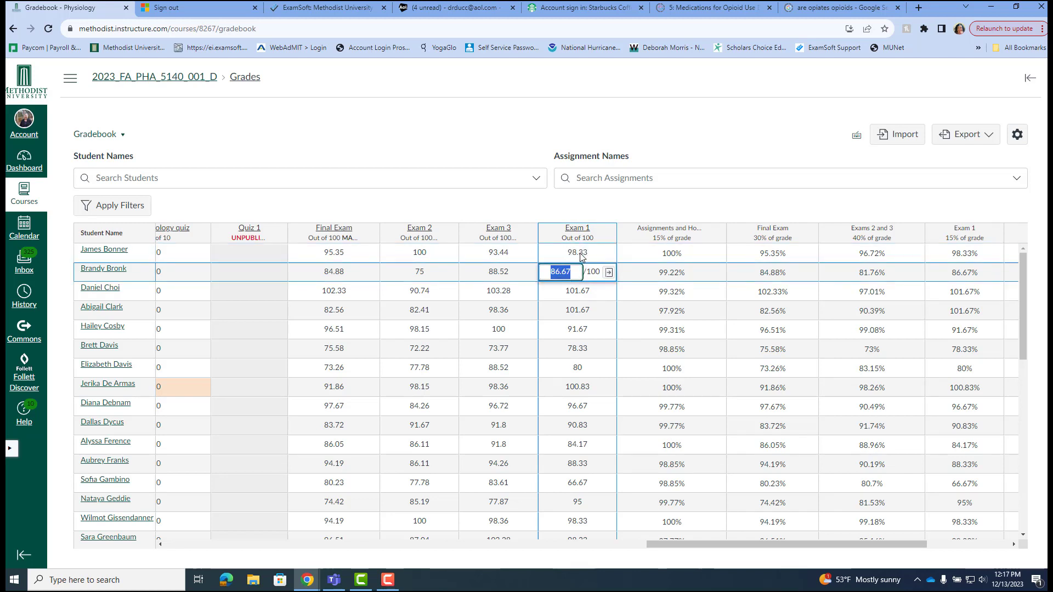
{"action": "left_click", "coordinate": [467, 137]}
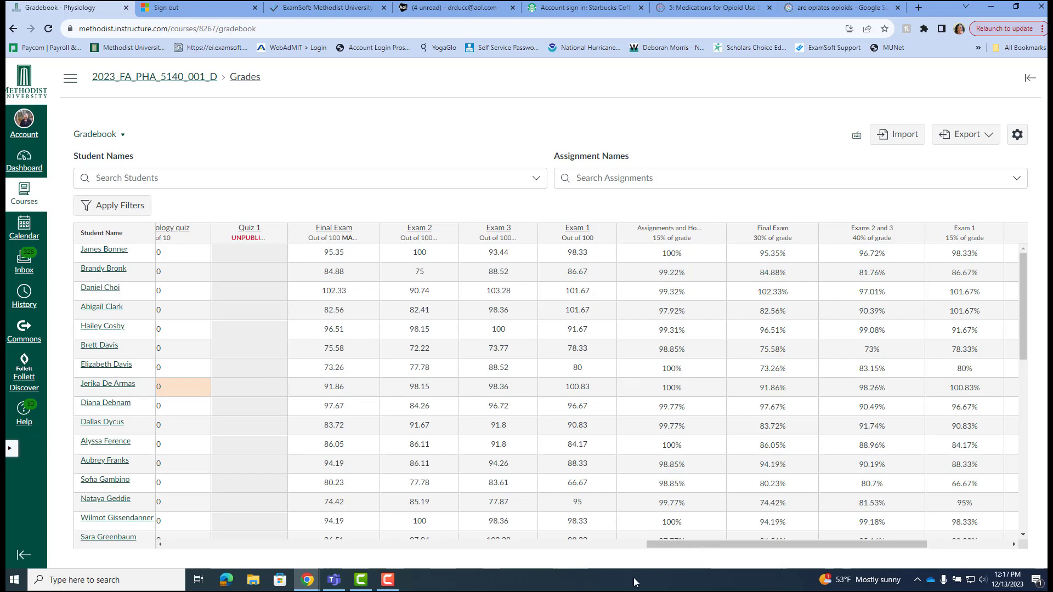
{"action": "left_click_drag", "start_coordinate": [697, 544], "coordinate": [200, 558]}
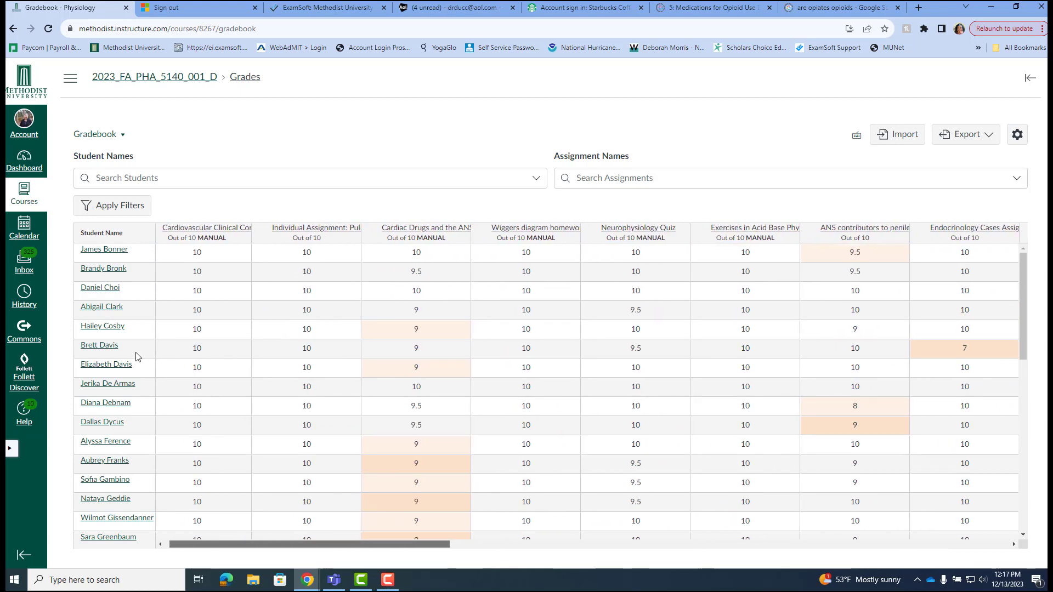
- Examine the assignment groups and their percentage weights in the Physiology course's assignment list
{"action": "left_click", "coordinate": [131, 82]}
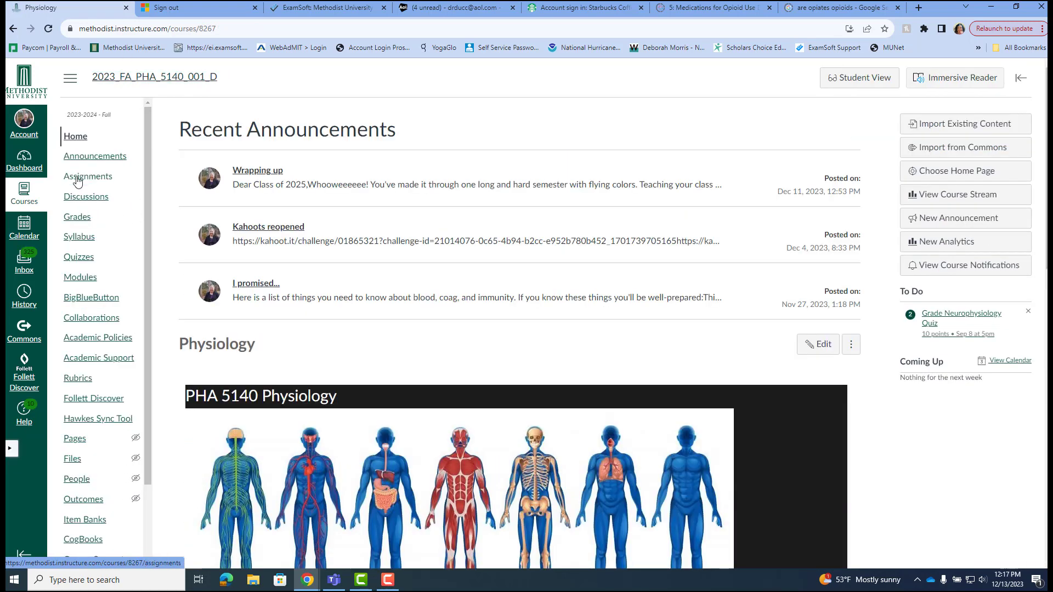
{"action": "left_click", "coordinate": [77, 180]}
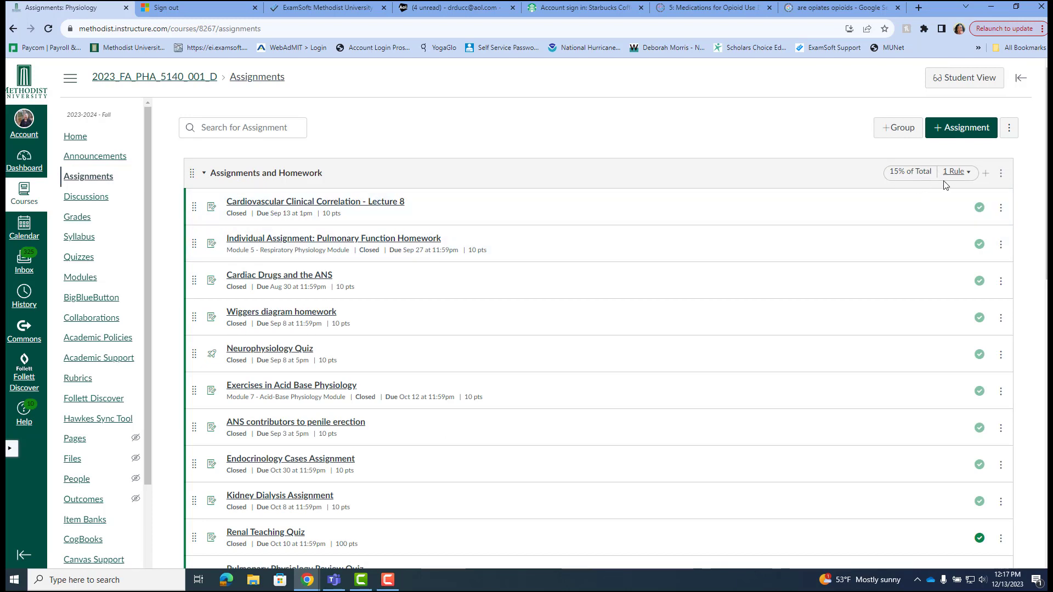
{"action": "scroll", "coordinate": [630, 278], "scroll_direction": "down", "scroll_amount": 9}
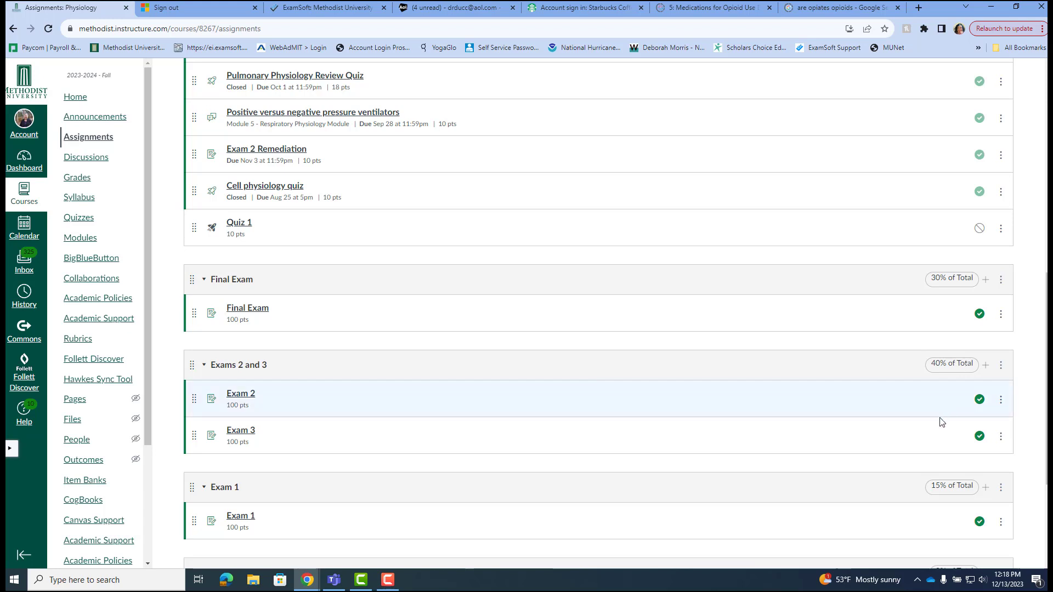
{"action": "scroll", "coordinate": [944, 426], "scroll_direction": "down", "scroll_amount": 1}
{"action": "scroll", "coordinate": [944, 426], "scroll_direction": "down", "scroll_amount": 2}
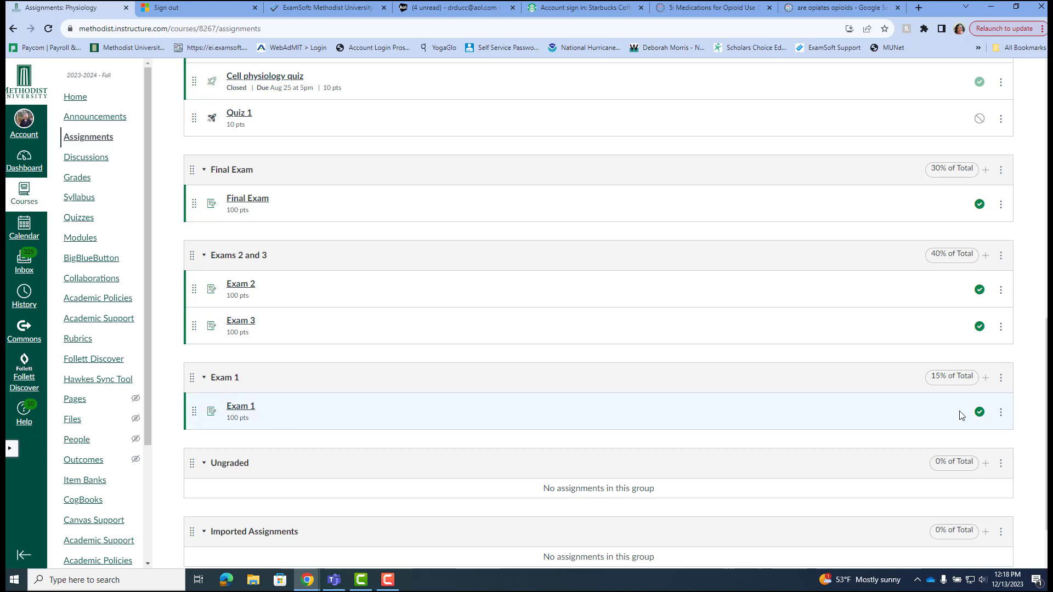
{"action": "scroll", "coordinate": [968, 421], "scroll_direction": "down", "scroll_amount": 2}
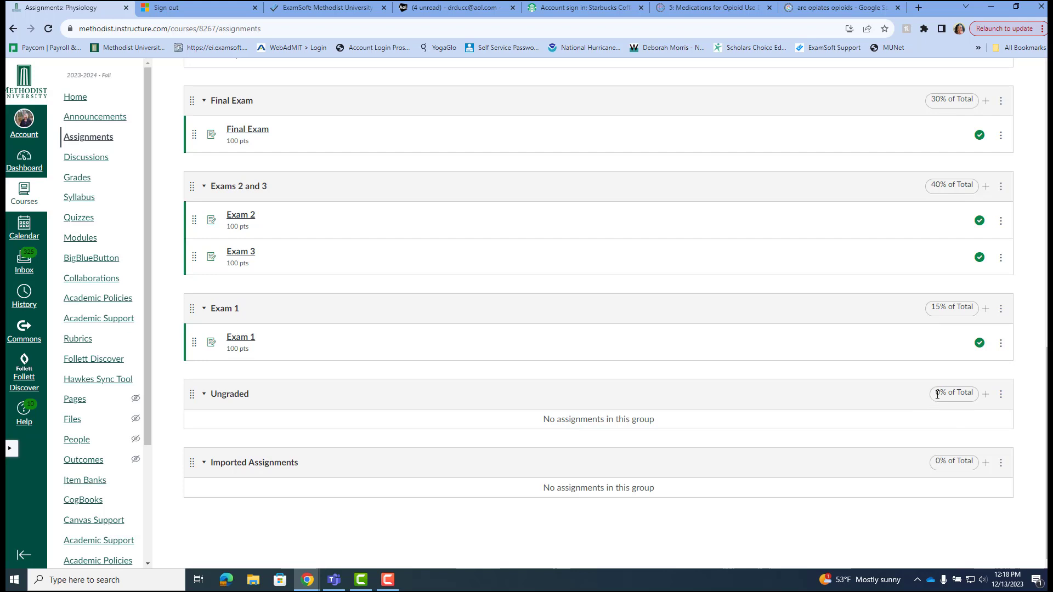
{"action": "scroll", "coordinate": [936, 395], "scroll_direction": "up", "scroll_amount": 2}
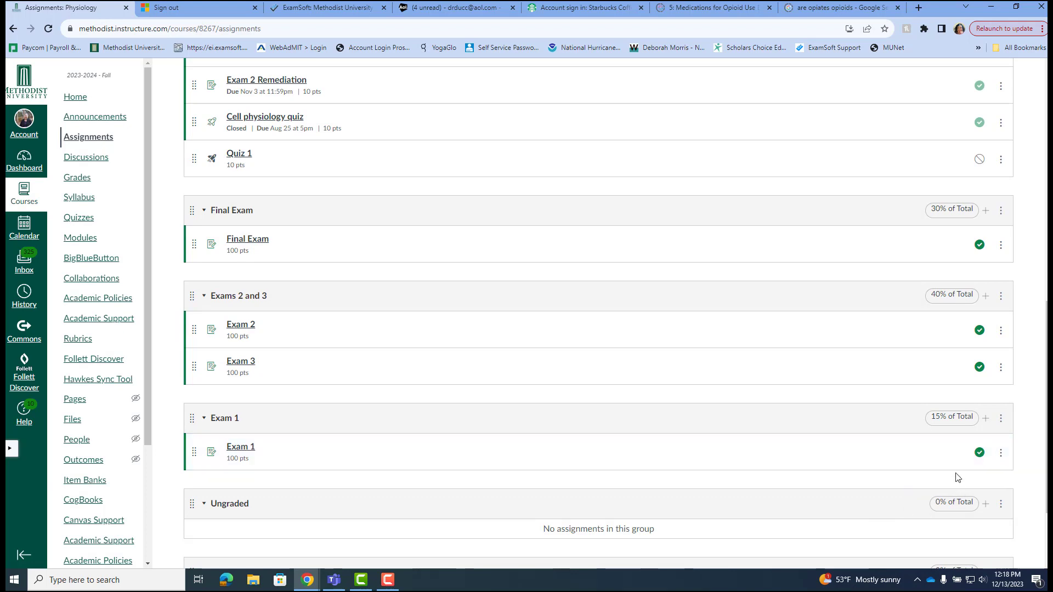
{"action": "scroll", "coordinate": [945, 329], "scroll_direction": "up", "scroll_amount": 6}
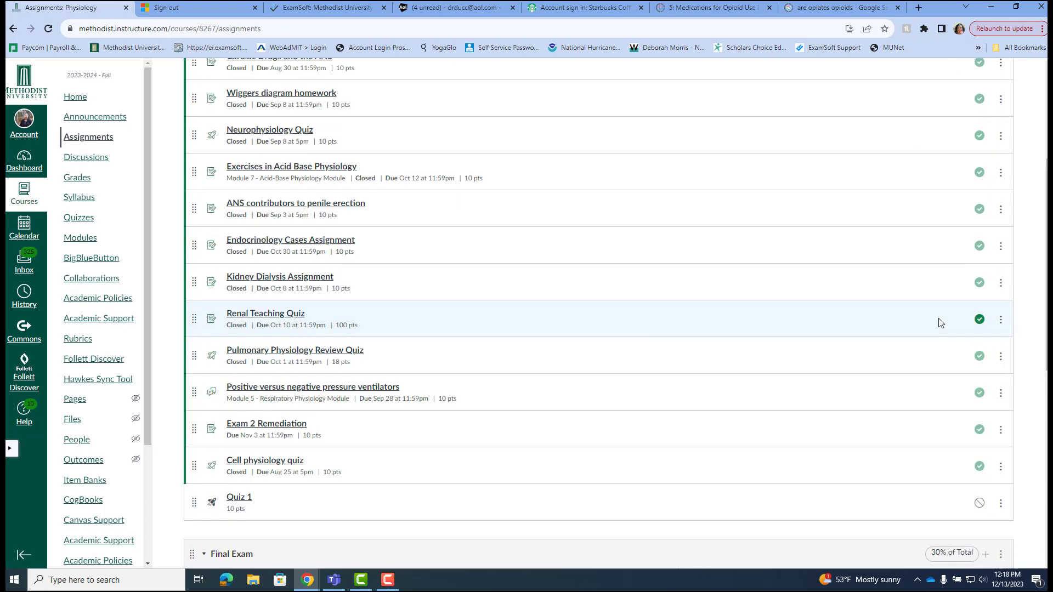
- Open the Physiology course's assignment group weights, check the percentage of each group, and close them without changes
{"action": "scroll", "coordinate": [941, 323], "scroll_direction": "up", "scroll_amount": 4}
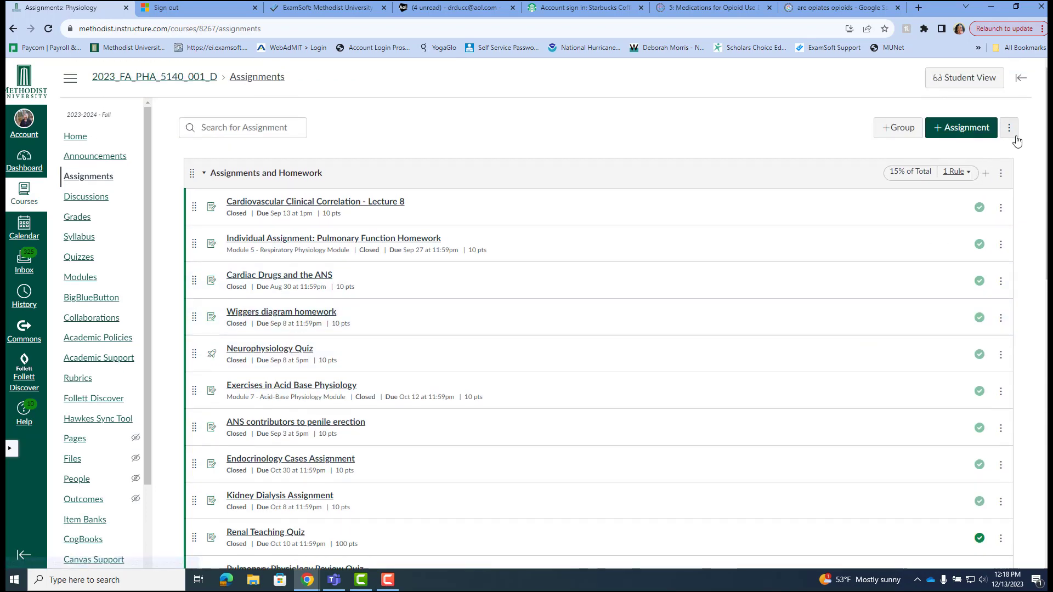
{"action": "left_click", "coordinate": [1010, 132]}
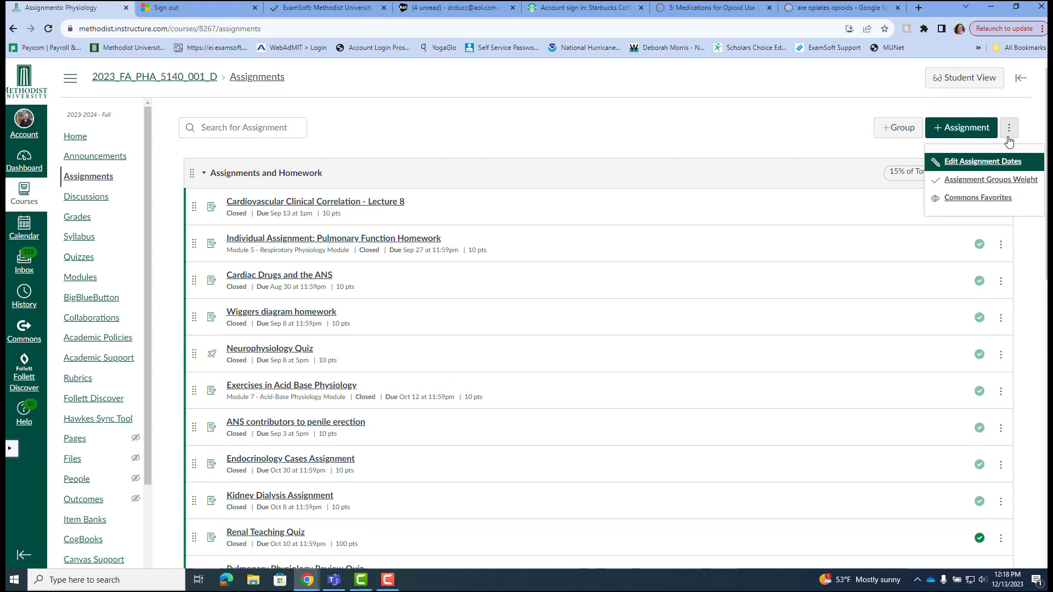
{"action": "left_click", "coordinate": [992, 181]}
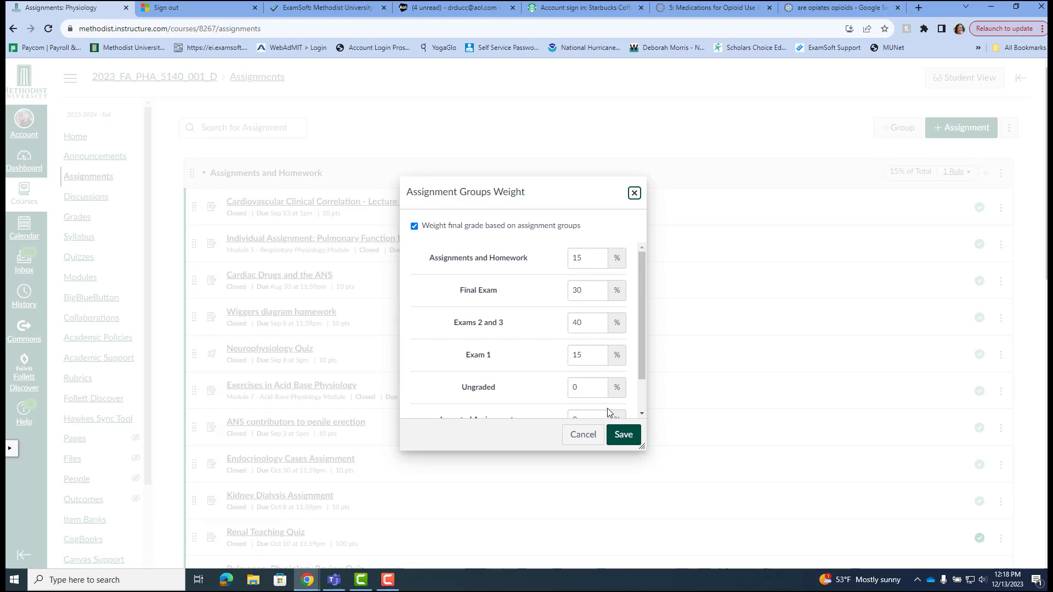
{"action": "left_click", "coordinate": [634, 195]}
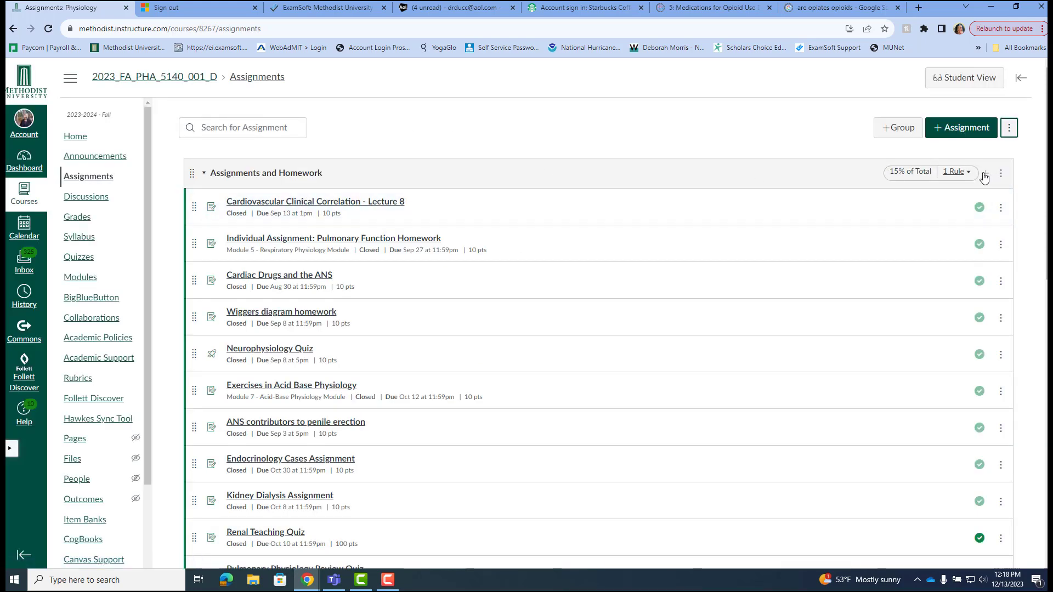
- Check the score-dropping rule of the Assignments and Homework group and look through the assignments it applies to
{"action": "mouse_move", "coordinate": [965, 174]}
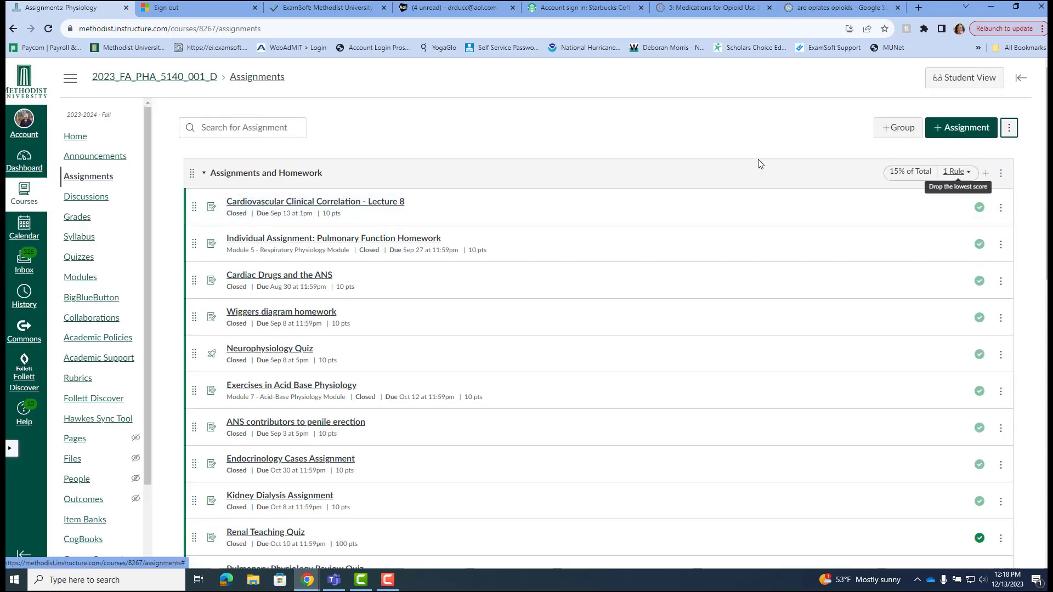
{"action": "scroll", "coordinate": [665, 340], "scroll_direction": "down", "scroll_amount": 5}
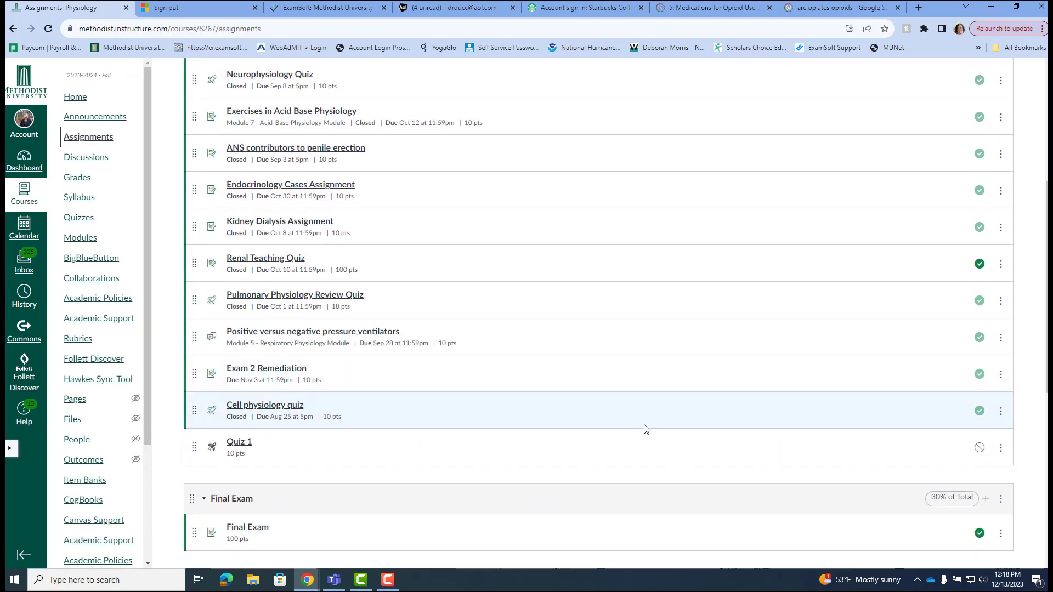
{"action": "scroll", "coordinate": [639, 433], "scroll_direction": "up", "scroll_amount": 4}
{"action": "scroll", "coordinate": [653, 378], "scroll_direction": "up", "scroll_amount": 1}
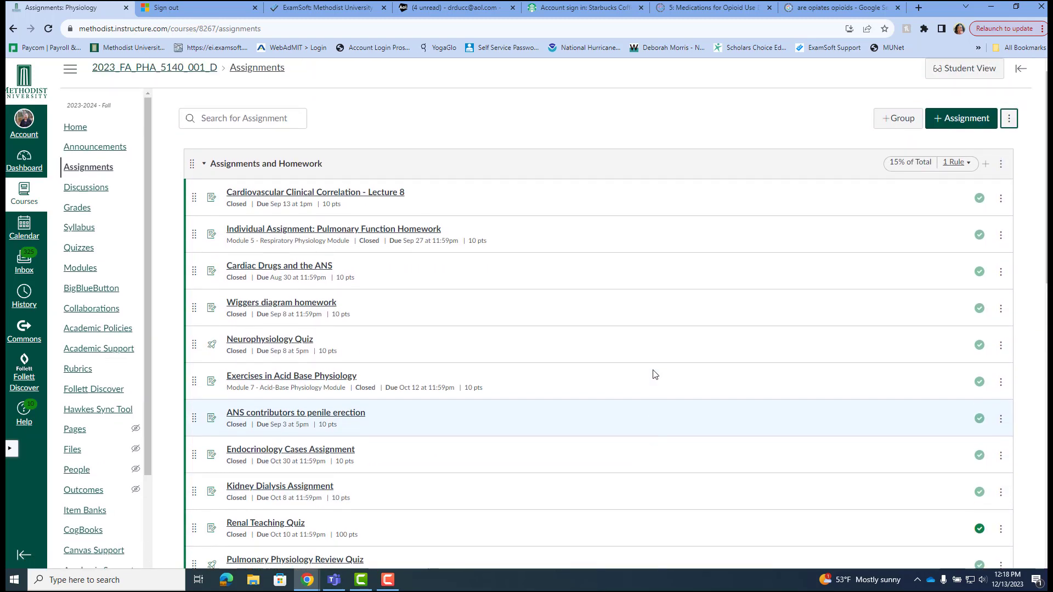
{"action": "left_click", "coordinate": [961, 174]}
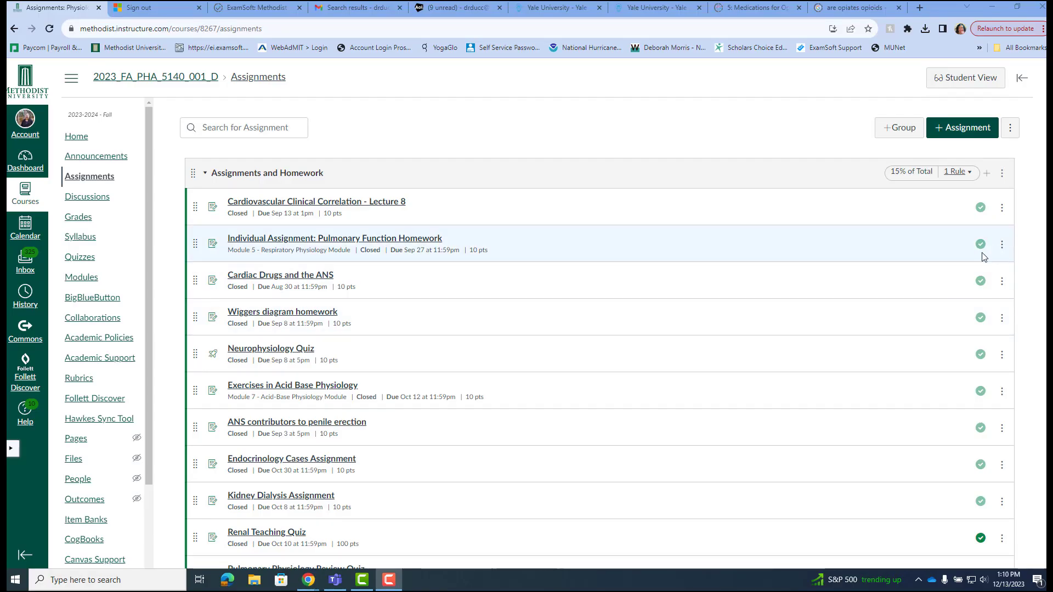
- Open the Assignments and Homework group for editing, review its weight, ignored scores and never-drop settings, and save the group
{"action": "left_click", "coordinate": [1003, 175]}
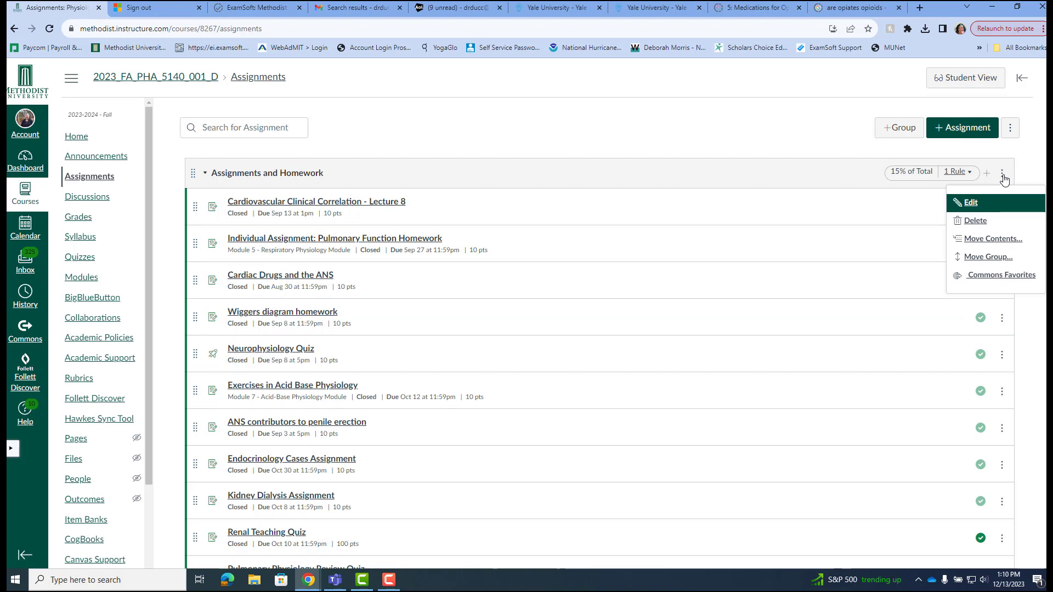
{"action": "left_click", "coordinate": [968, 203]}
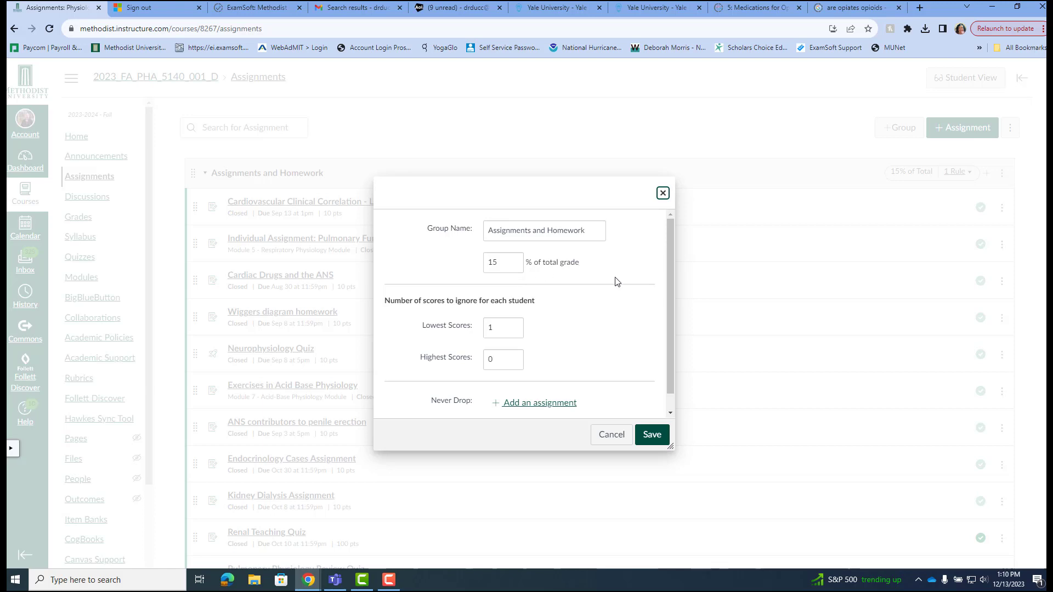
{"action": "scroll", "coordinate": [612, 296], "scroll_direction": "down", "scroll_amount": 1}
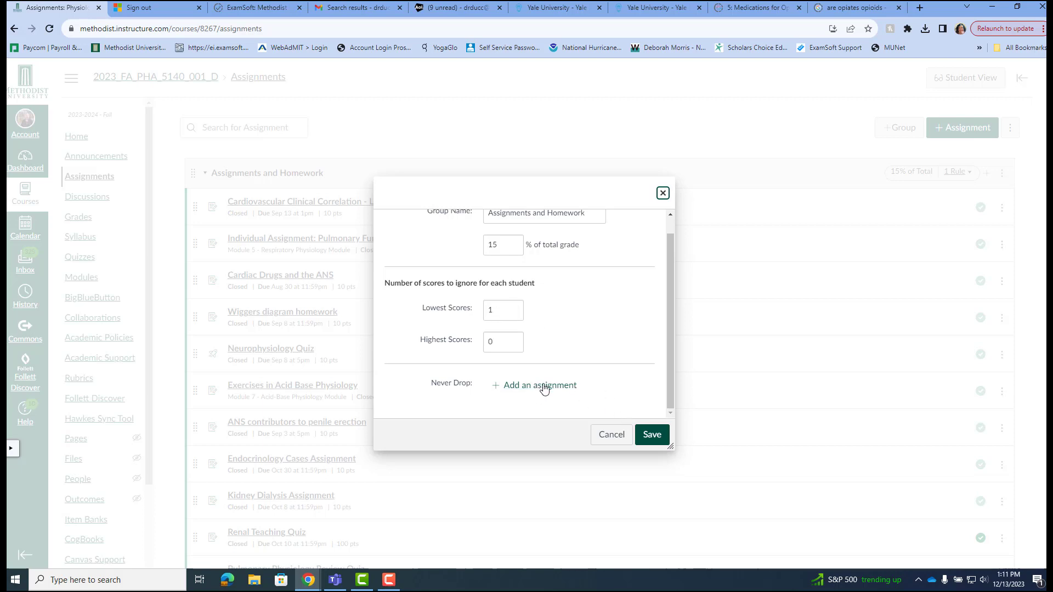
{"action": "left_click", "coordinate": [652, 439]}
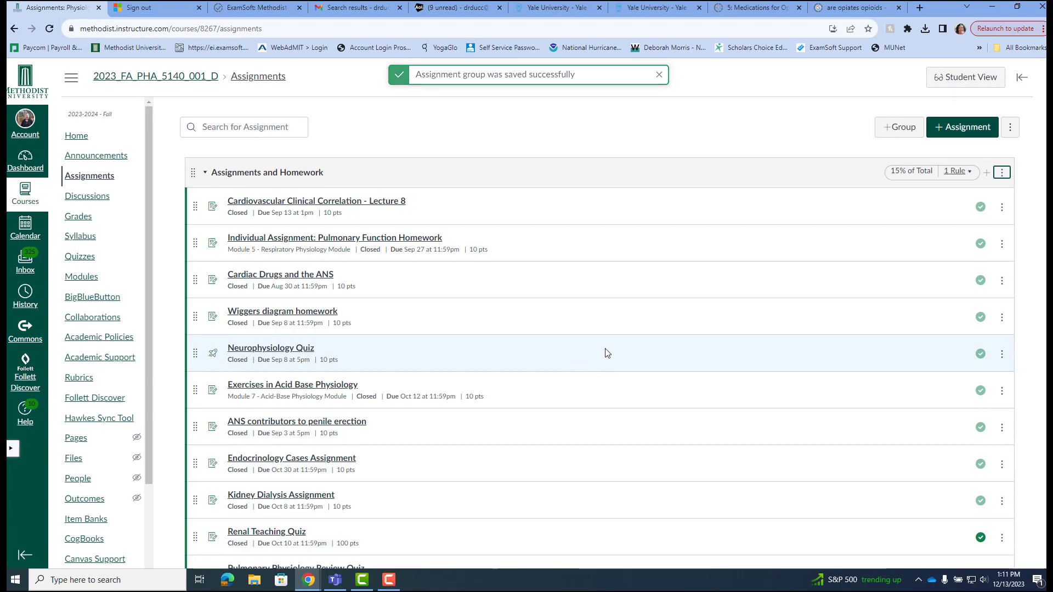
- Unpublish the Final Exam assignment in the Final Exam group and publish it again
{"action": "scroll", "coordinate": [604, 351], "scroll_direction": "down", "scroll_amount": 7}
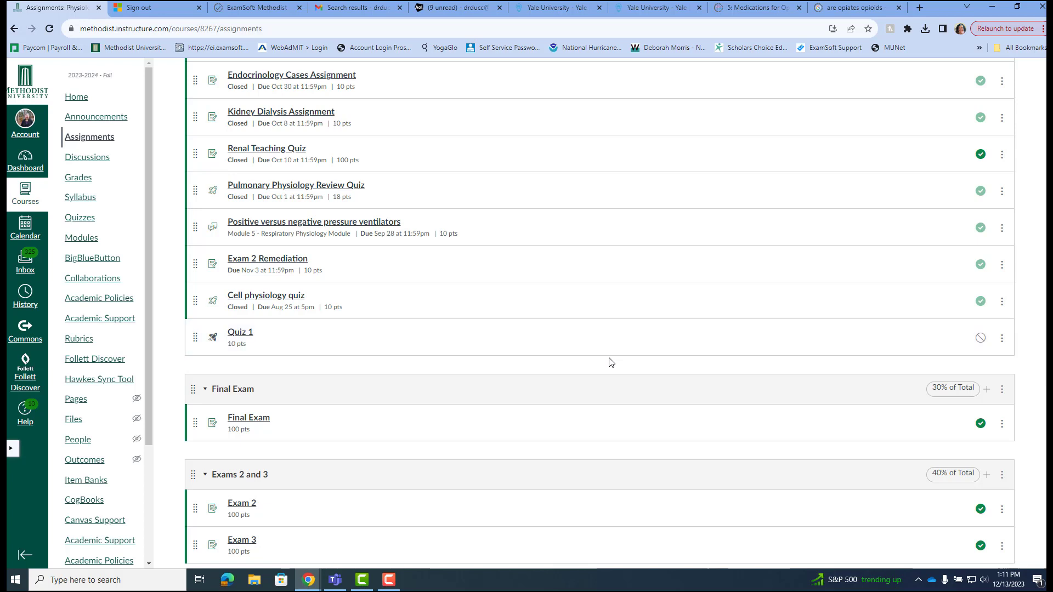
{"action": "scroll", "coordinate": [611, 364], "scroll_direction": "down", "scroll_amount": 3}
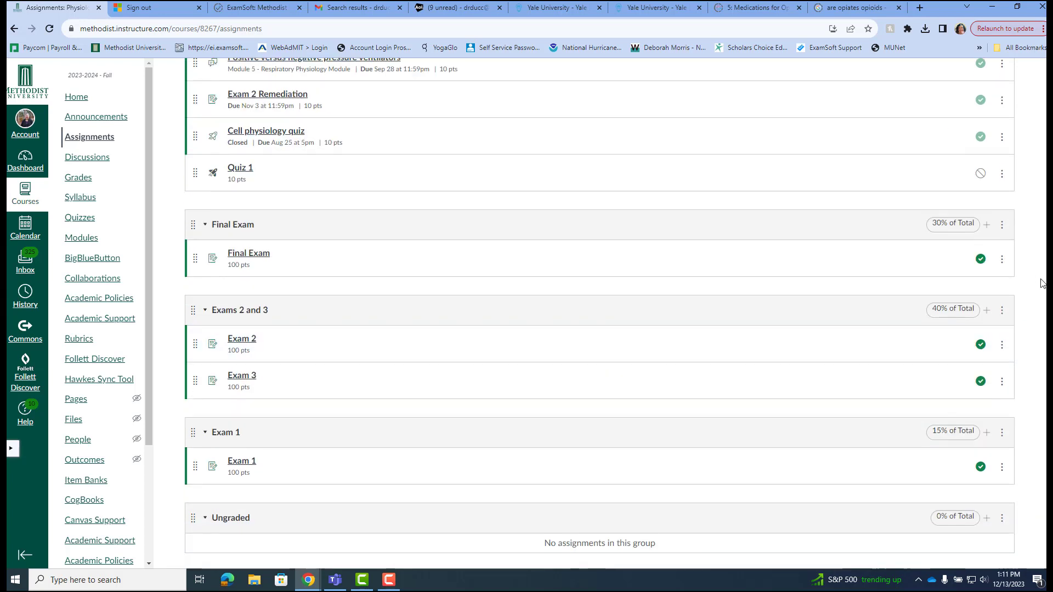
{"action": "left_click", "coordinate": [980, 260]}
{"action": "scroll", "coordinate": [785, 242], "scroll_direction": "up", "scroll_amount": 2}
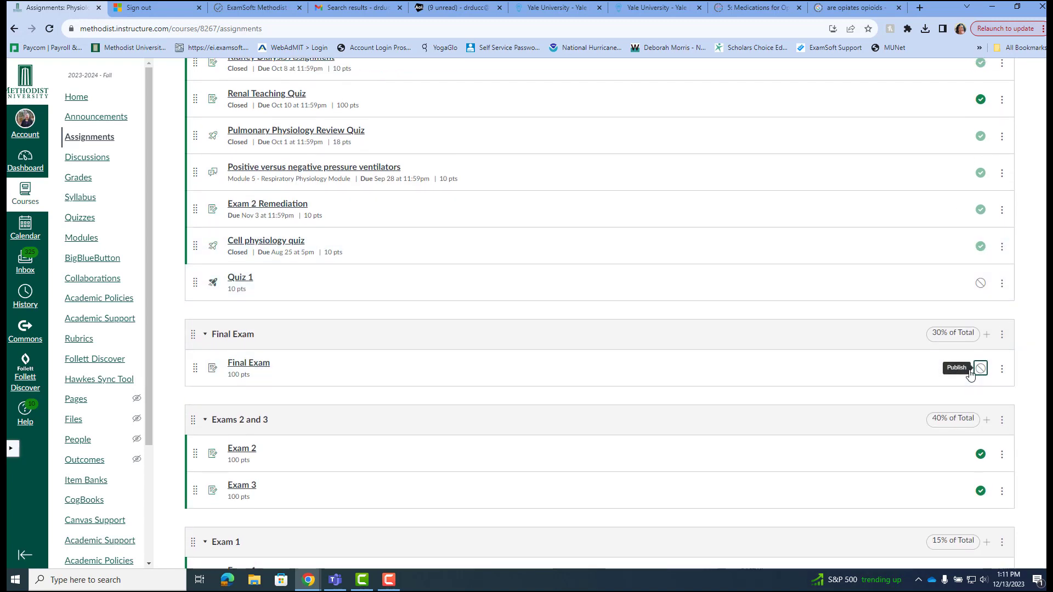
{"action": "left_click", "coordinate": [981, 368]}
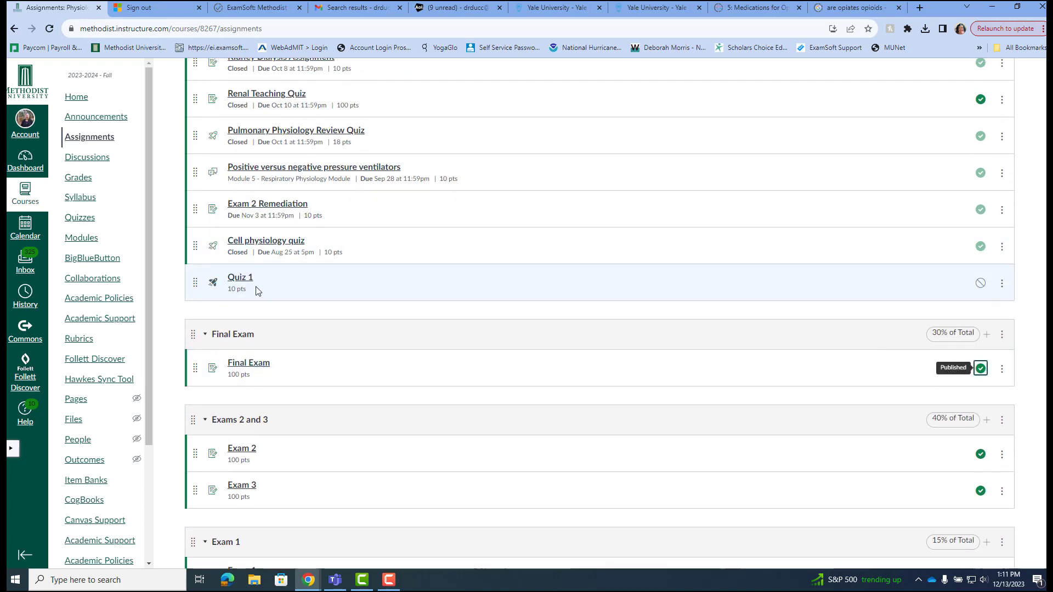
- Open Quiz 1, examine its points, assignment group, assignee and date settings, and return to the assignment list
{"action": "left_click", "coordinate": [240, 279]}
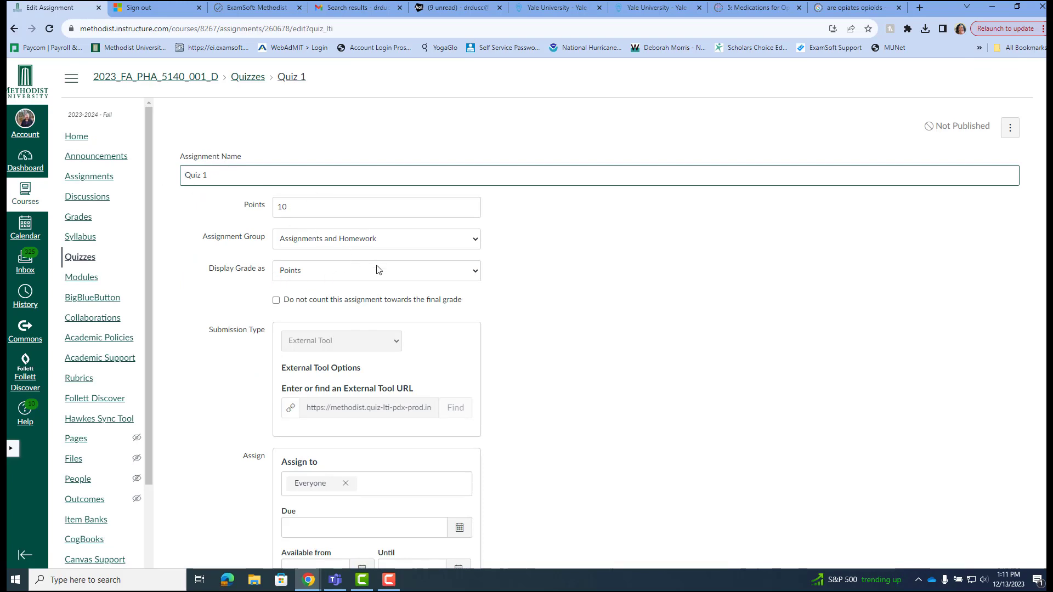
{"action": "scroll", "coordinate": [470, 501], "scroll_direction": "down", "scroll_amount": 3}
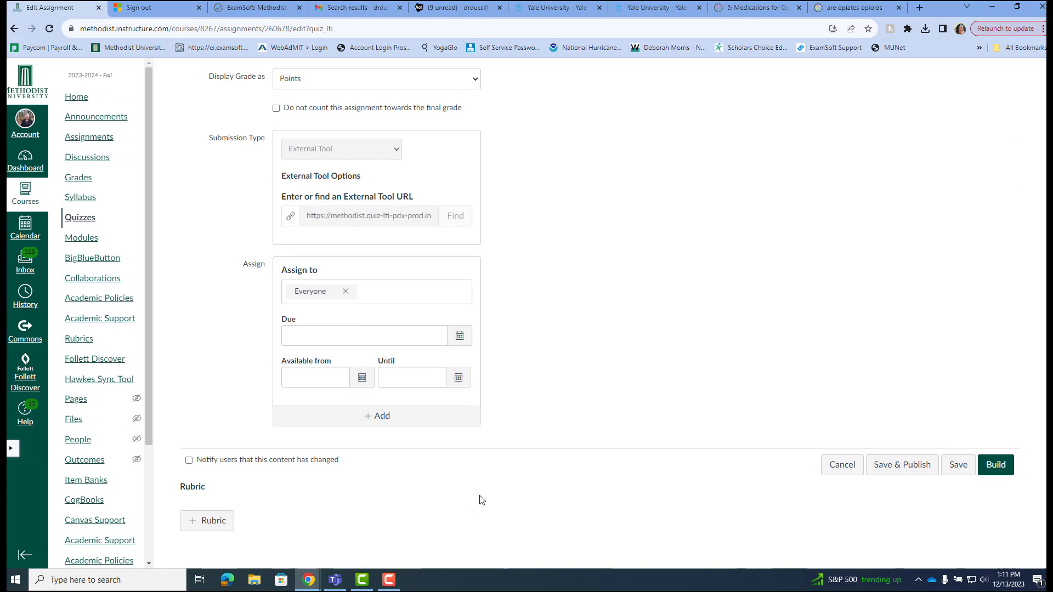
{"action": "scroll", "coordinate": [481, 499], "scroll_direction": "up", "scroll_amount": 1}
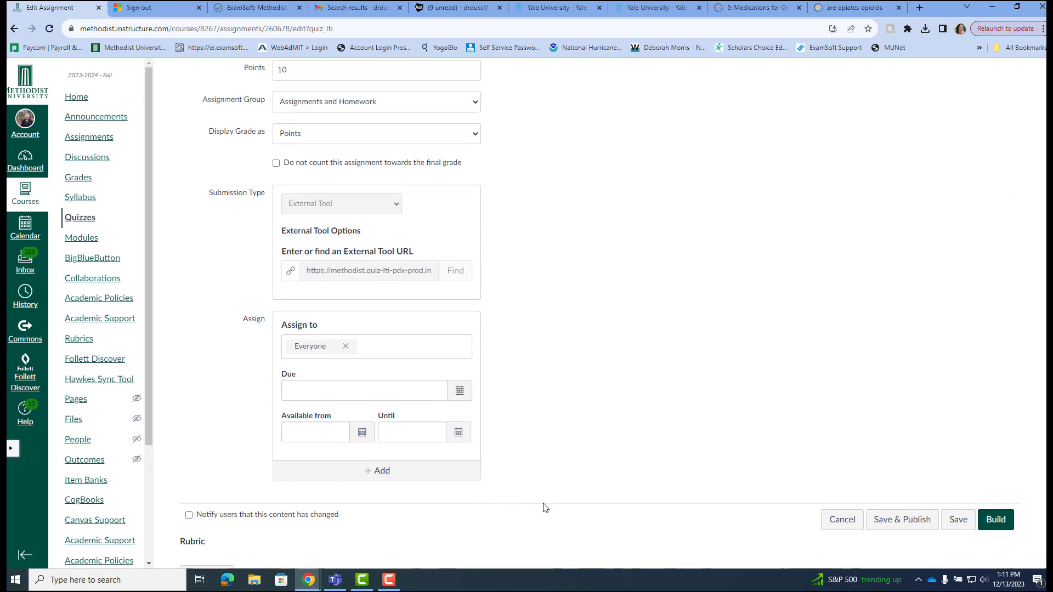
{"action": "left_click", "coordinate": [994, 522]}
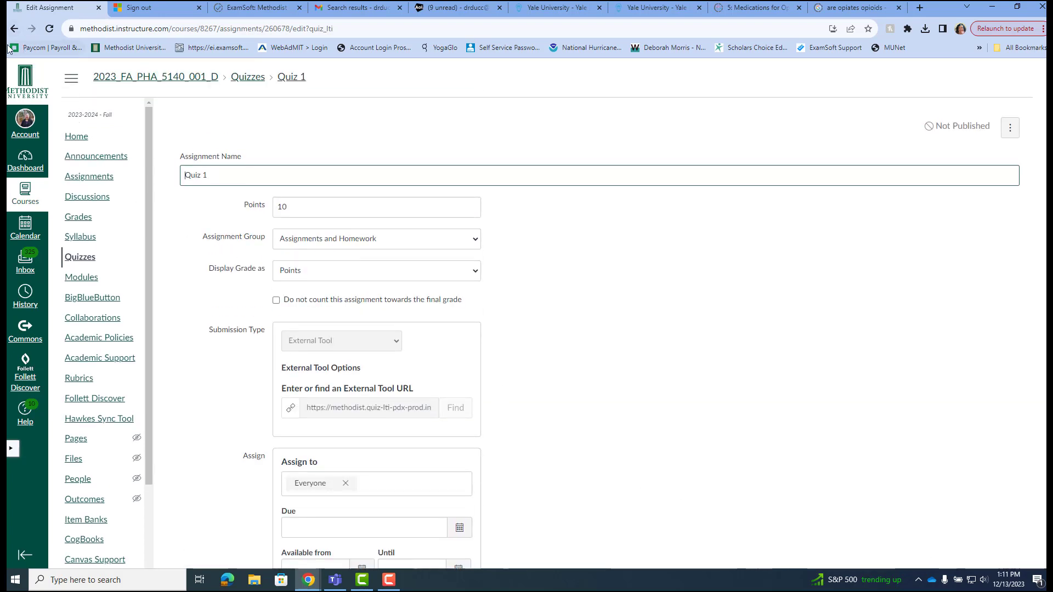
{"action": "left_click", "coordinate": [14, 28]}
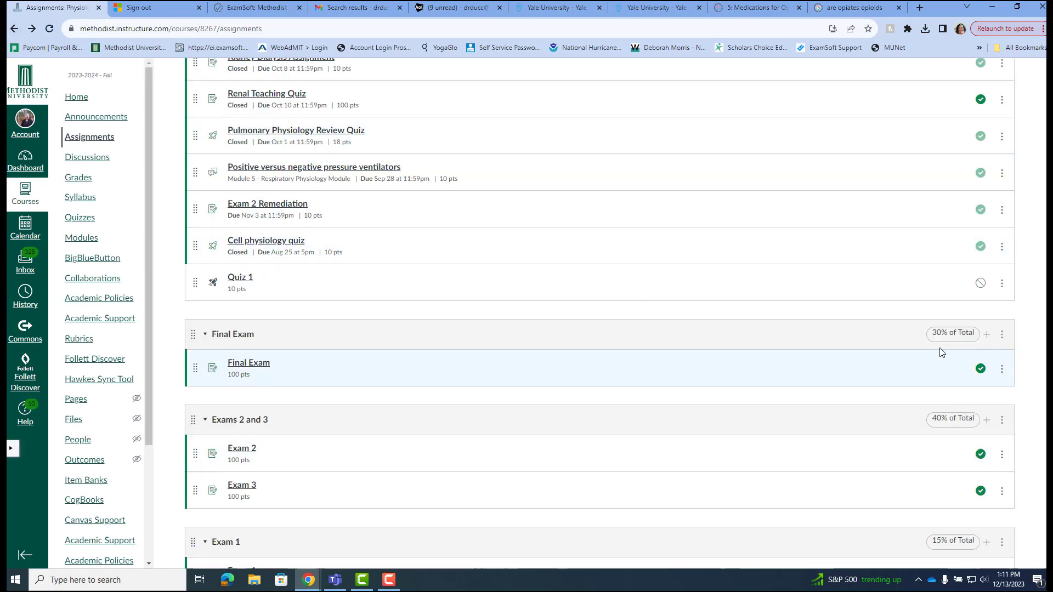
- Delete the unpublished Quiz 1 from the Assignments and Homework group
{"action": "left_click", "coordinate": [1003, 285]}
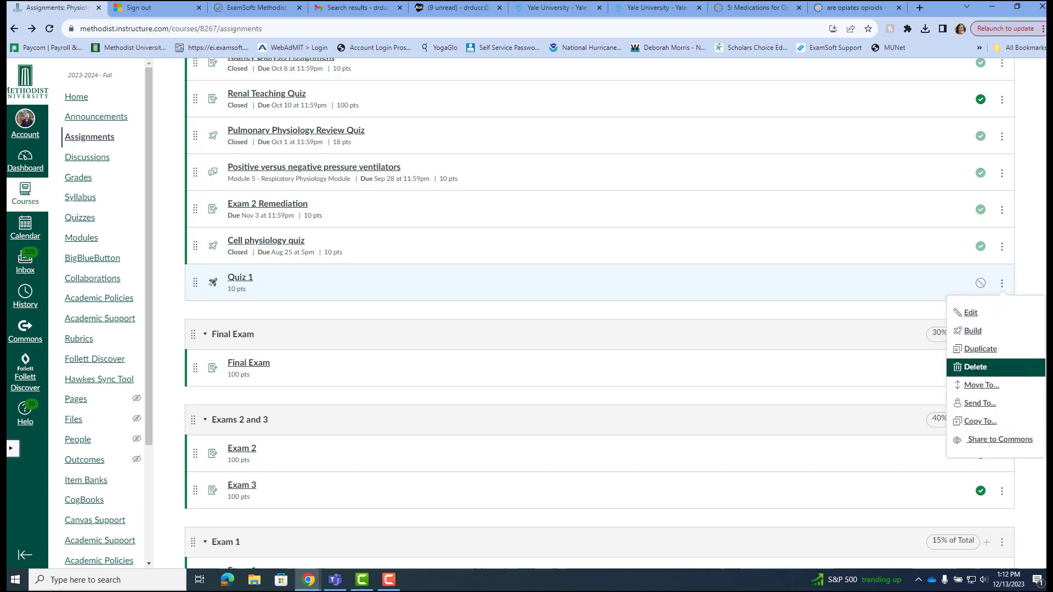
{"action": "left_click", "coordinate": [975, 367]}
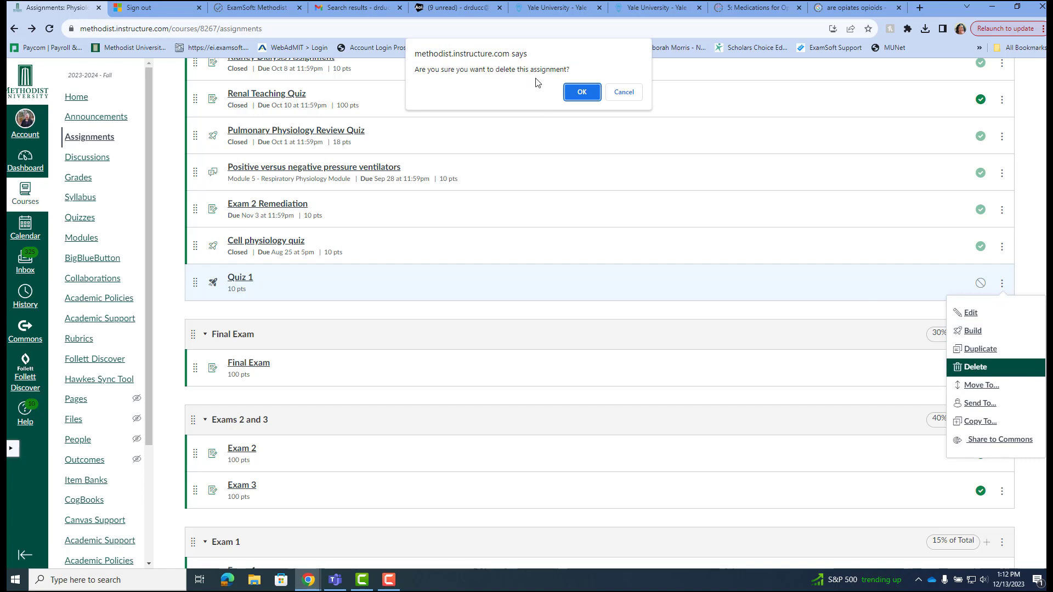
{"action": "left_click", "coordinate": [582, 92]}
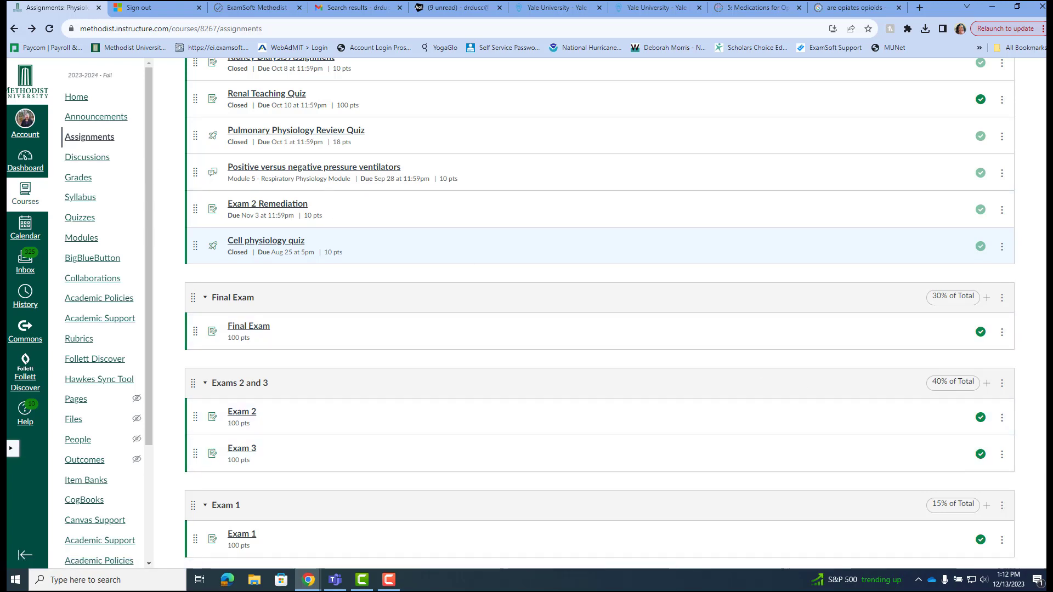
{"action": "left_click", "coordinate": [389, 579]}
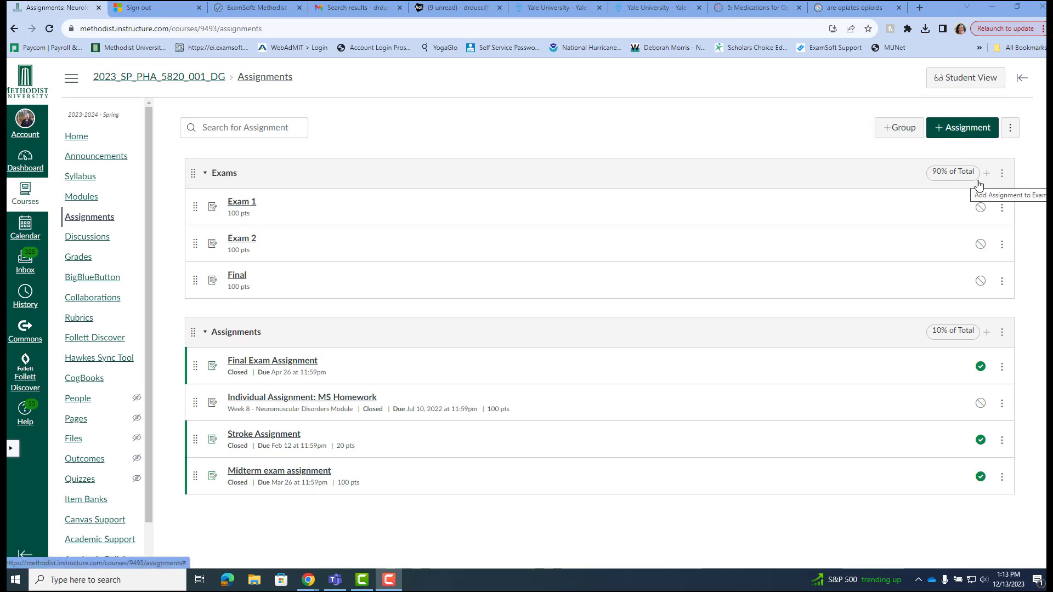
- Unpublish Final Exam Assignment, Stroke Assignment and Midterm exam assignment in the Neurology course's Assignments group
{"action": "left_click", "coordinate": [981, 366]}
{"action": "left_click", "coordinate": [981, 440]}
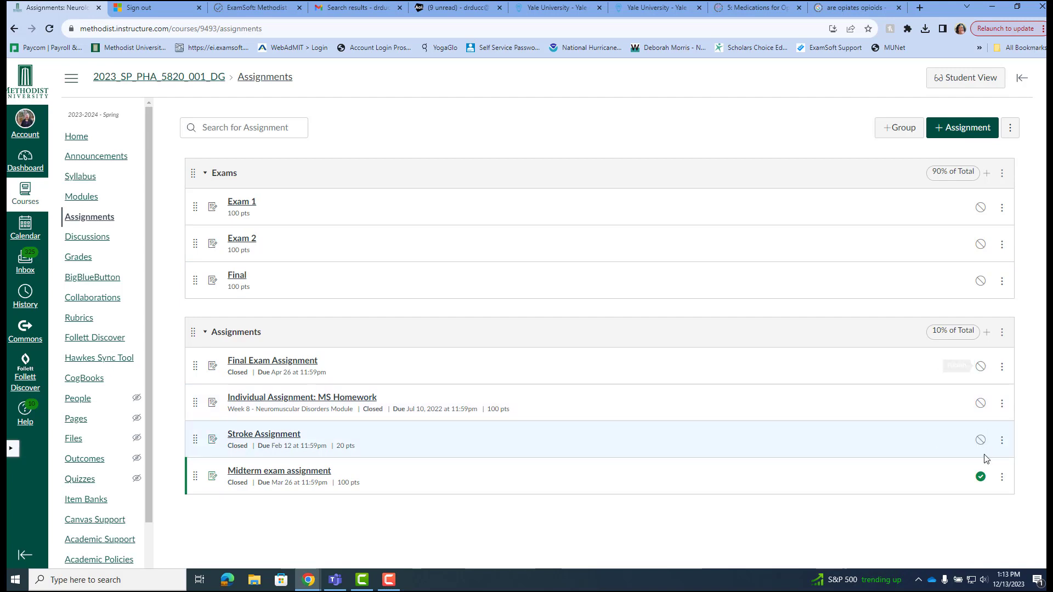
{"action": "left_click", "coordinate": [981, 476]}
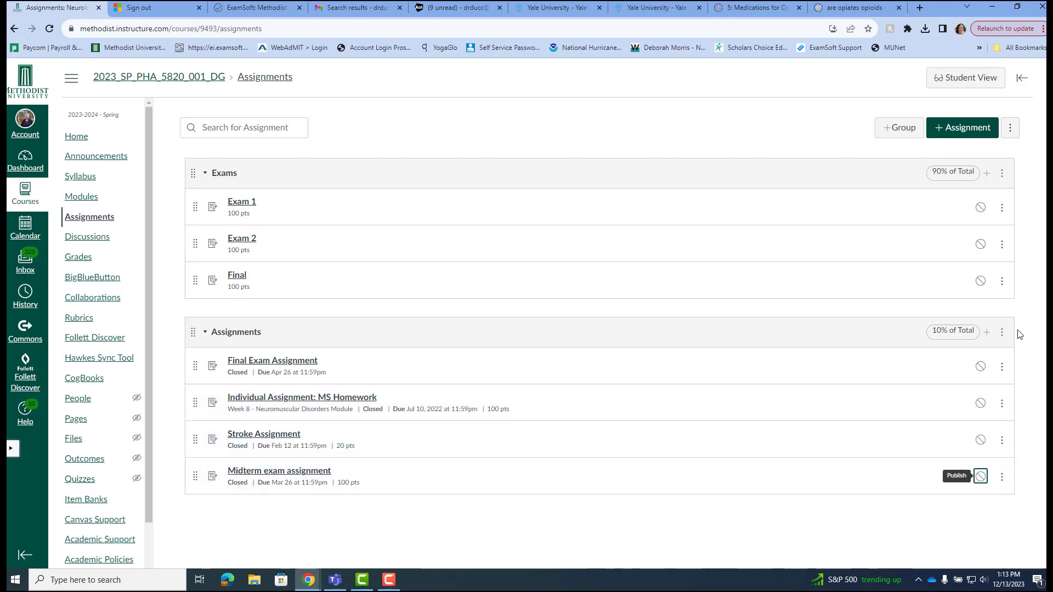
- Open the Neurology course's Assignments group for editing, review its weight and ignored-score settings, and close it without changes
{"action": "left_click", "coordinate": [1002, 334]}
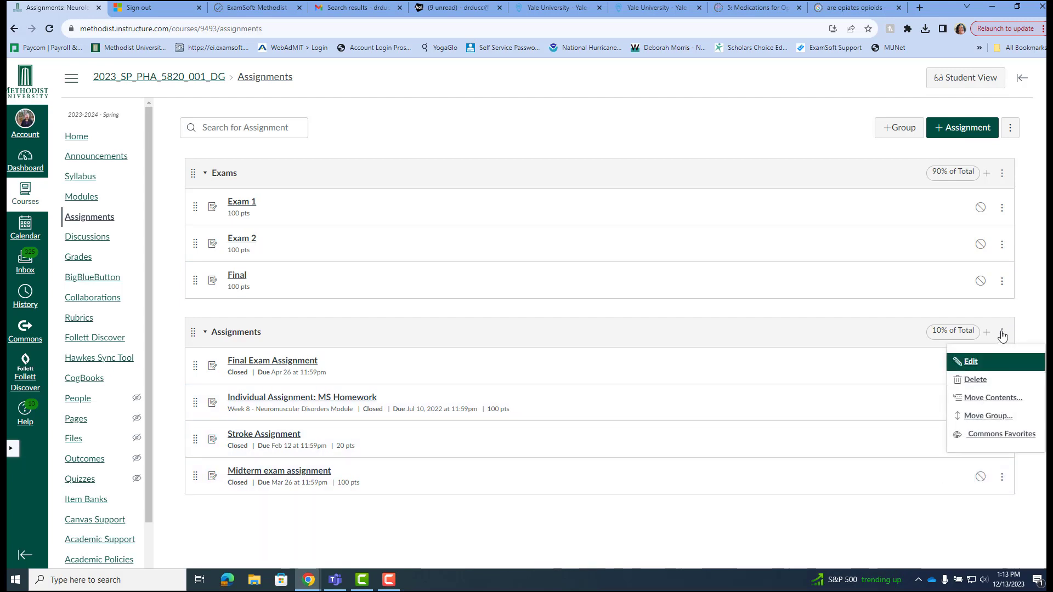
{"action": "left_click", "coordinate": [966, 361]}
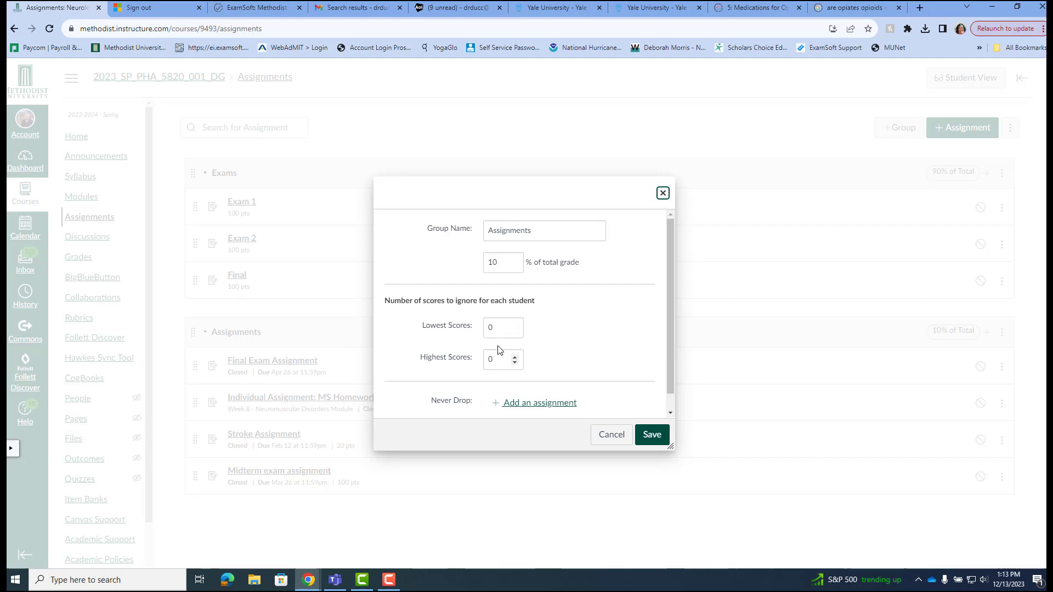
{"action": "left_click", "coordinate": [663, 194]}
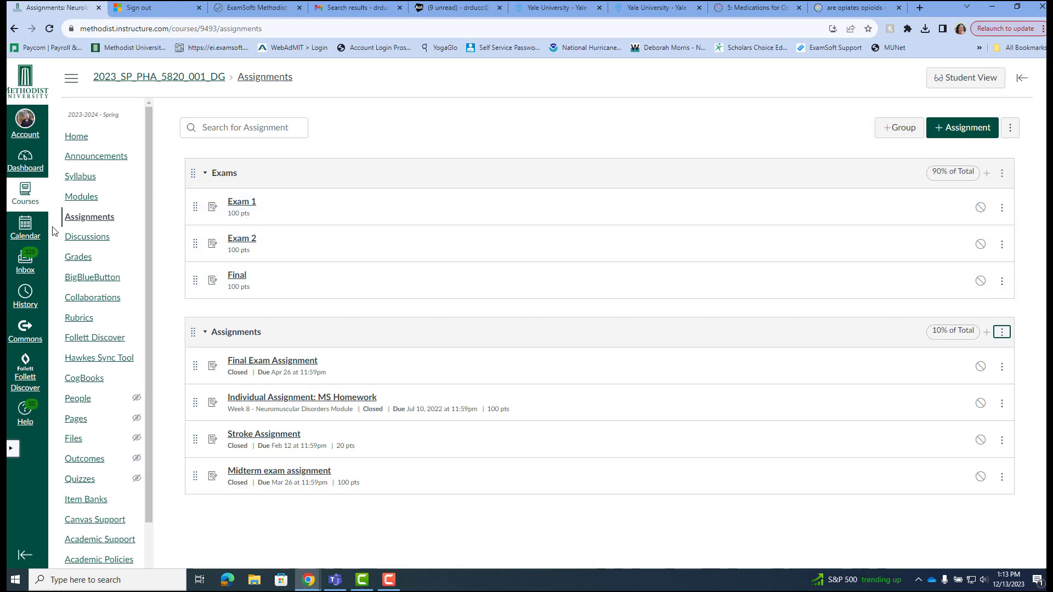
- Open the Neurology course's gradebook and check whether the first student's Exam 1 cell accepts a score
{"action": "left_click", "coordinate": [90, 262]}
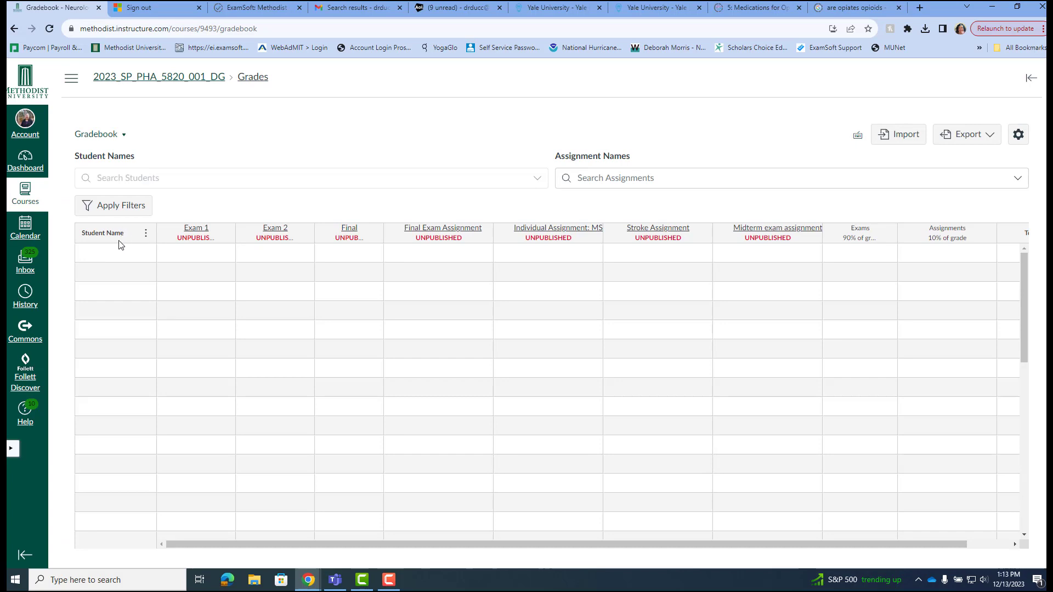
{"action": "left_click", "coordinate": [192, 252]}
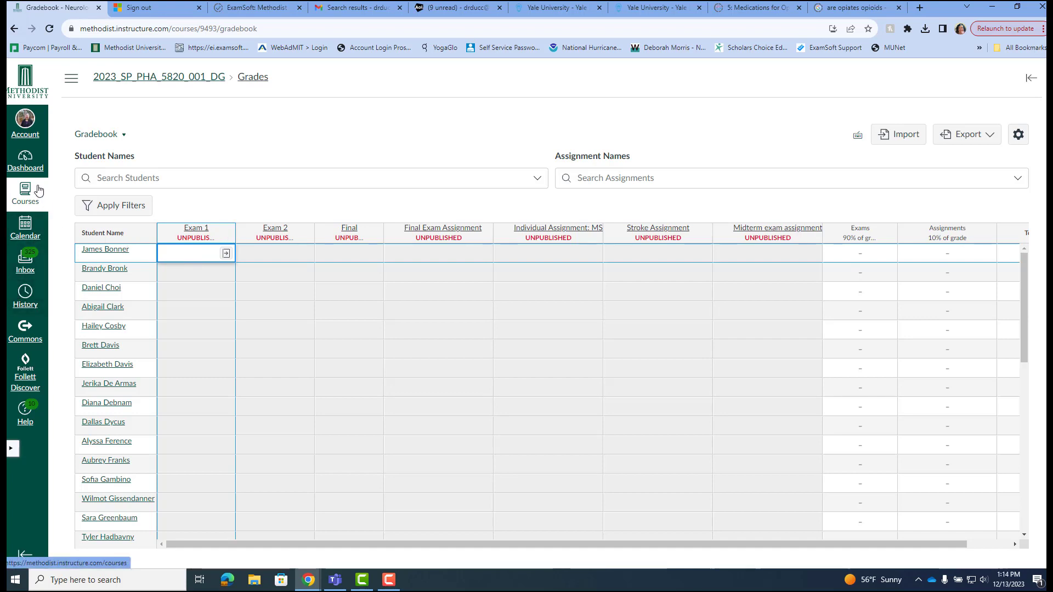
- Return to the Neurology course's assignment list and publish Exam 1 in the Exams group
{"action": "left_click", "coordinate": [15, 29]}
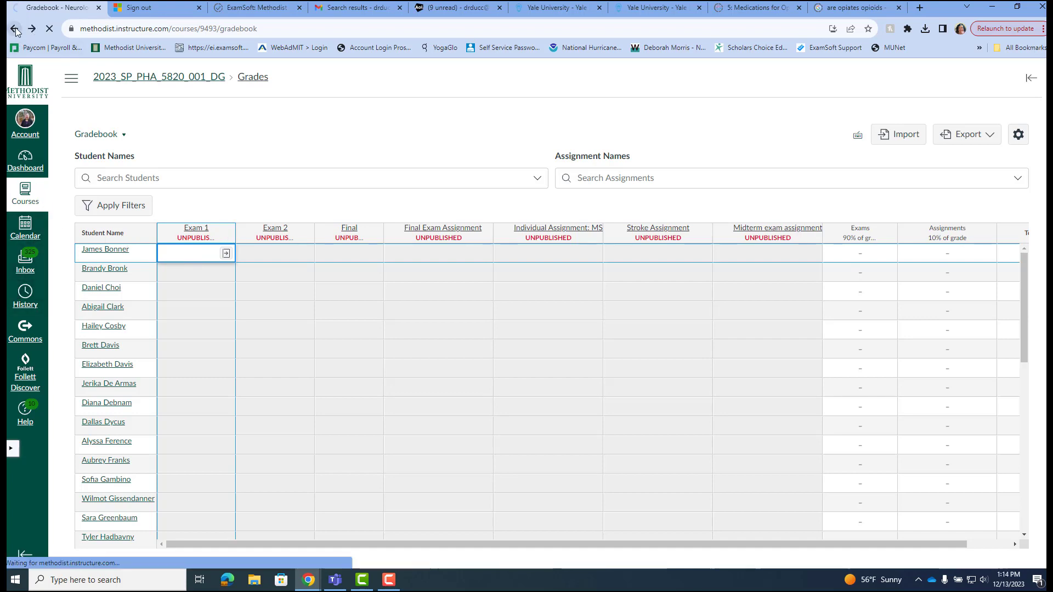
{"action": "right_click", "coordinate": [15, 28]}
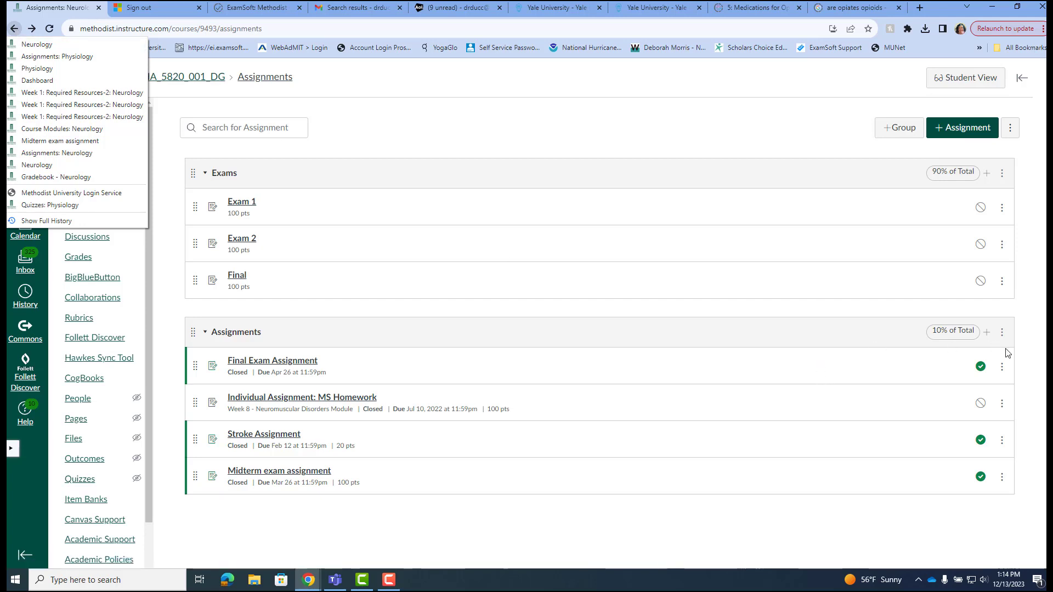
{"action": "left_click", "coordinate": [981, 208]}
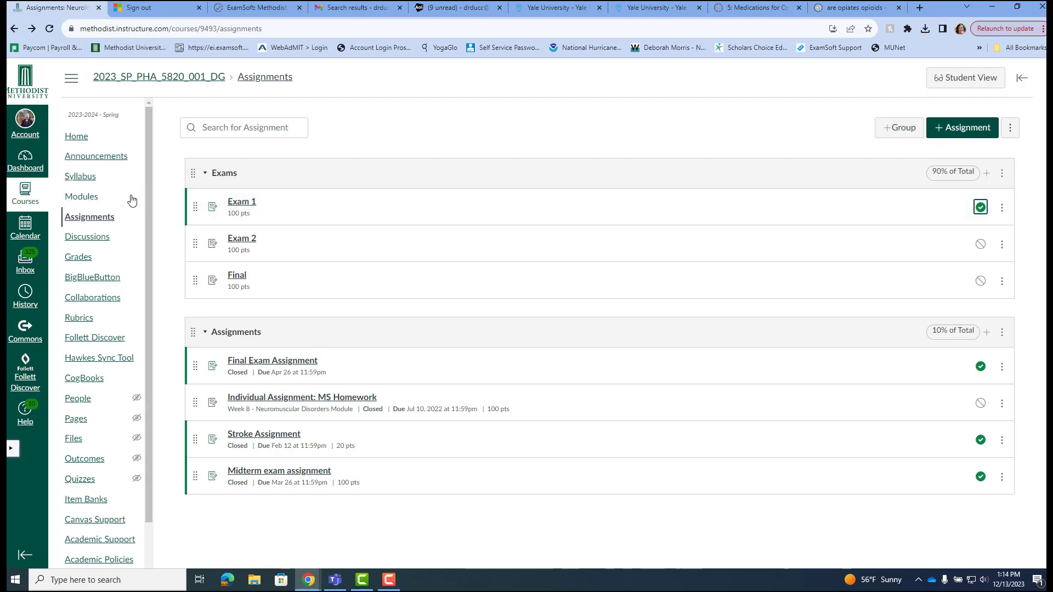
- Open the Neurology course's gradebook and check that the first student's cell for the published Exam 1 accepts a score
{"action": "scroll", "coordinate": [817, 548], "scroll_direction": "down", "scroll_amount": 1}
{"action": "scroll", "coordinate": [743, 496], "scroll_direction": "up", "scroll_amount": 1}
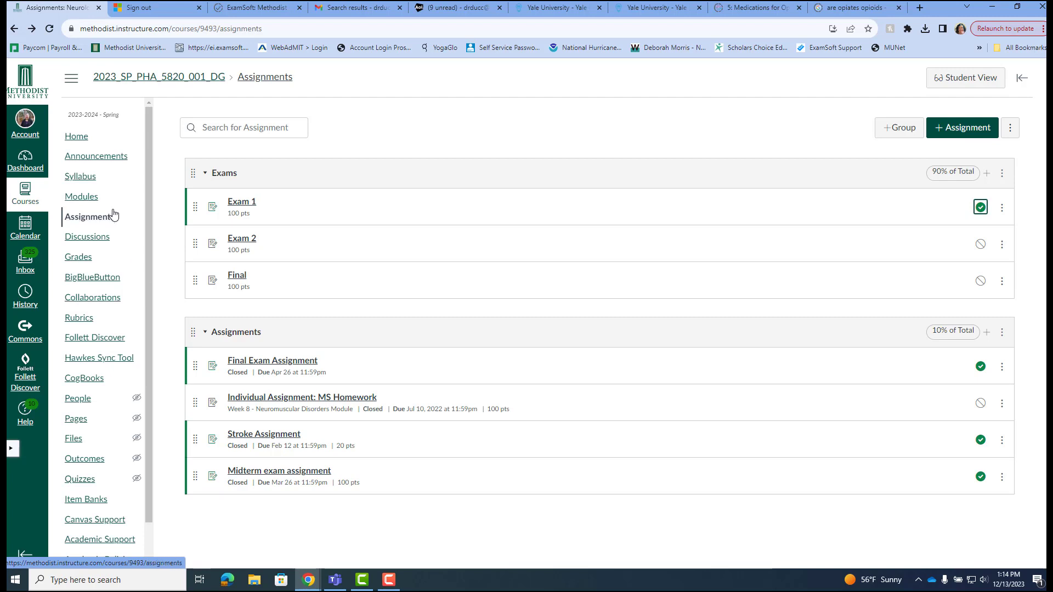
{"action": "left_click", "coordinate": [77, 261]}
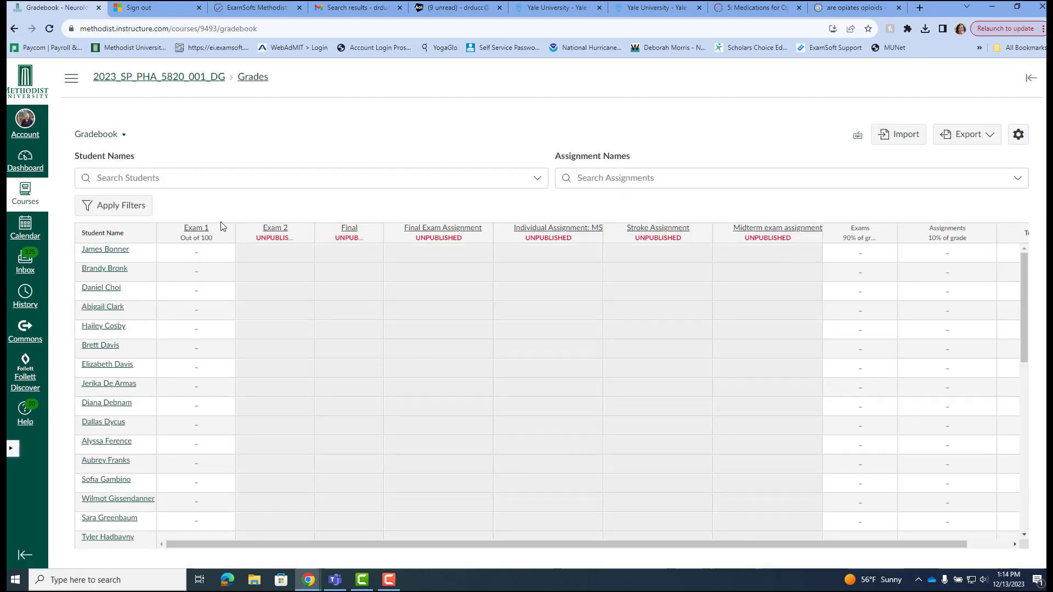
{"action": "left_click", "coordinate": [195, 257]}
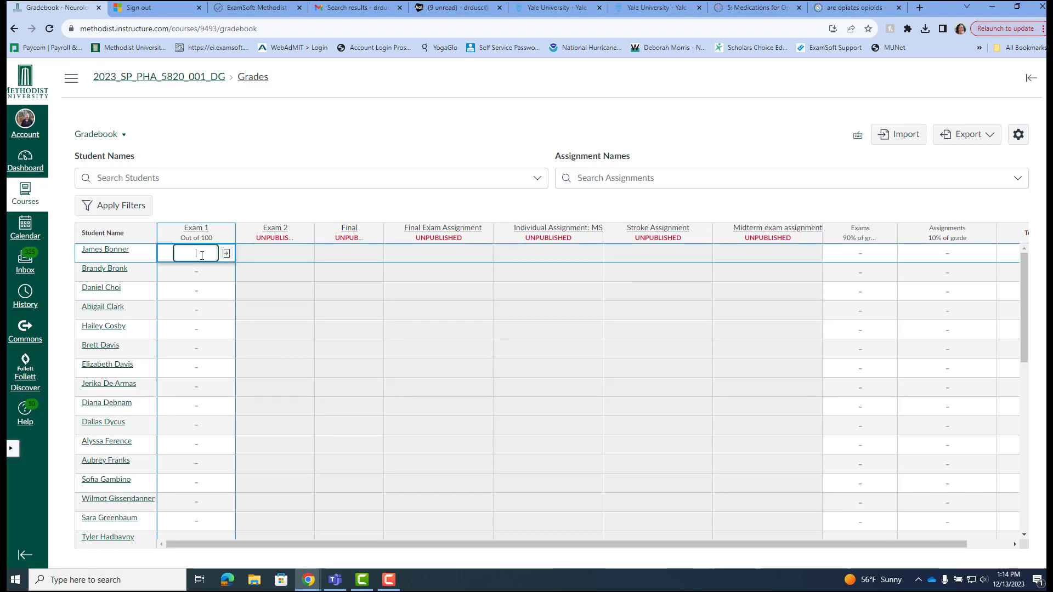
{"action": "left_click", "coordinate": [188, 207]}
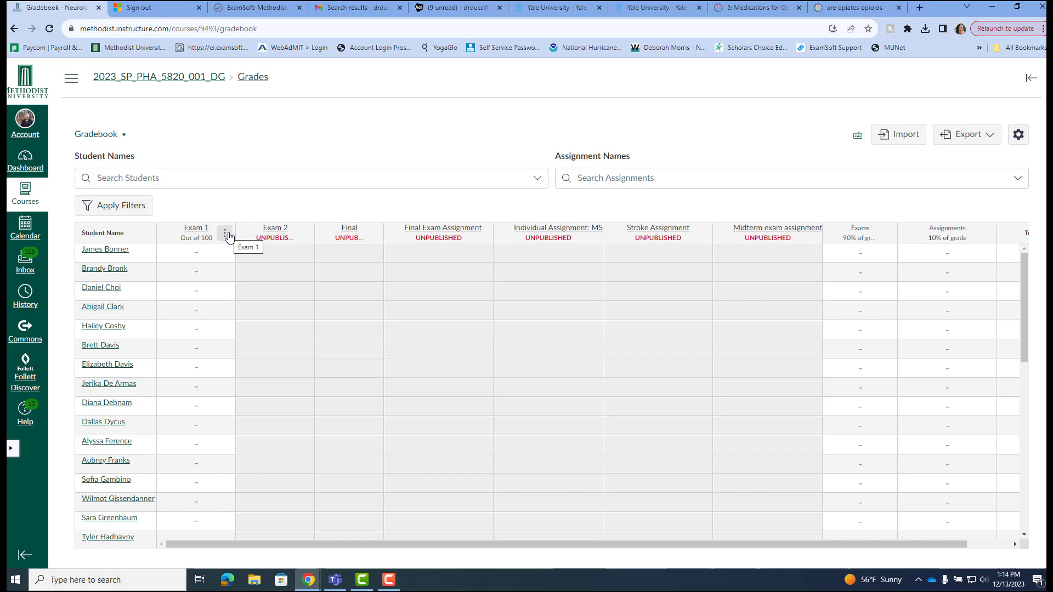
- Set Exam 1's grade posting policy to Manually and save it
{"action": "left_click", "coordinate": [225, 235]}
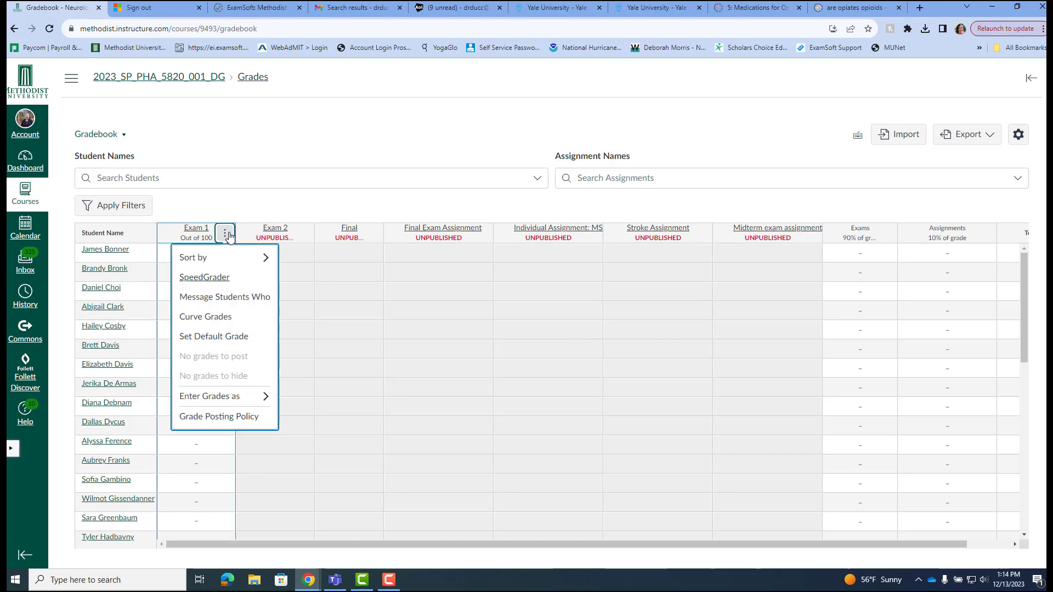
{"action": "left_click", "coordinate": [226, 417]}
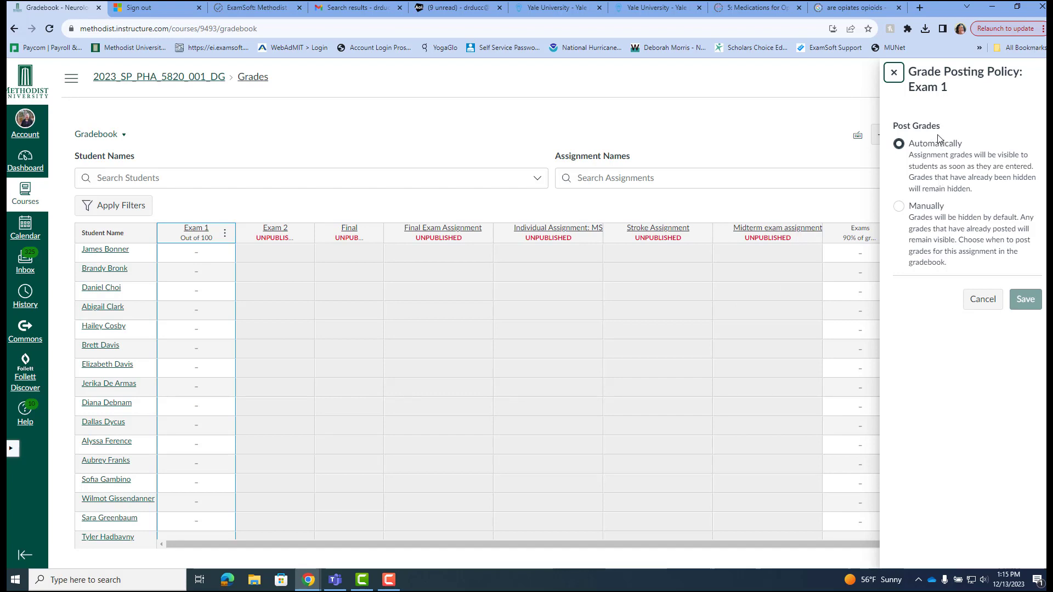
{"action": "left_click", "coordinate": [898, 207]}
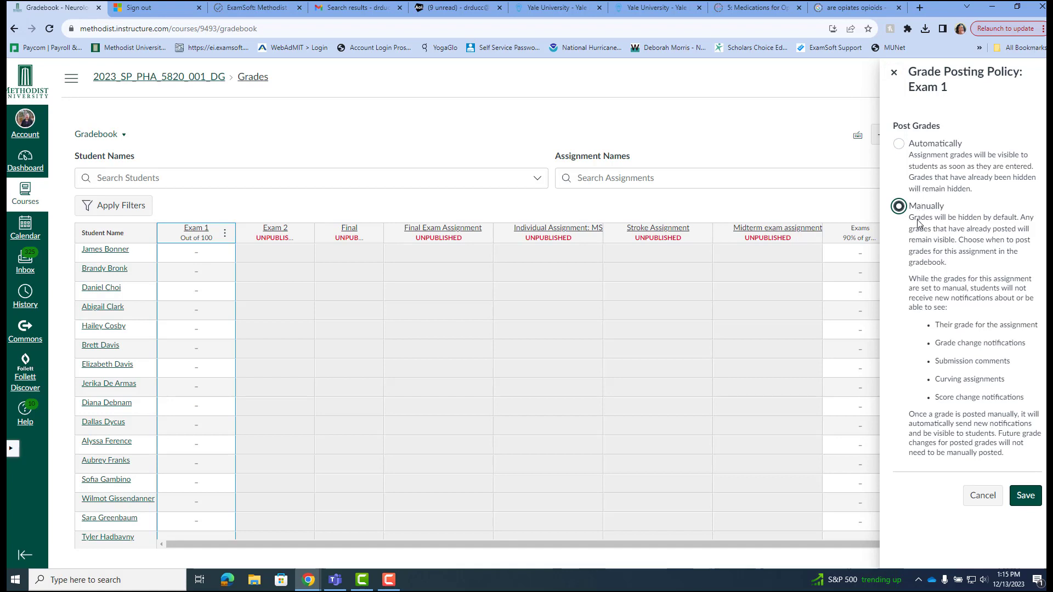
{"action": "left_click", "coordinate": [1037, 504]}
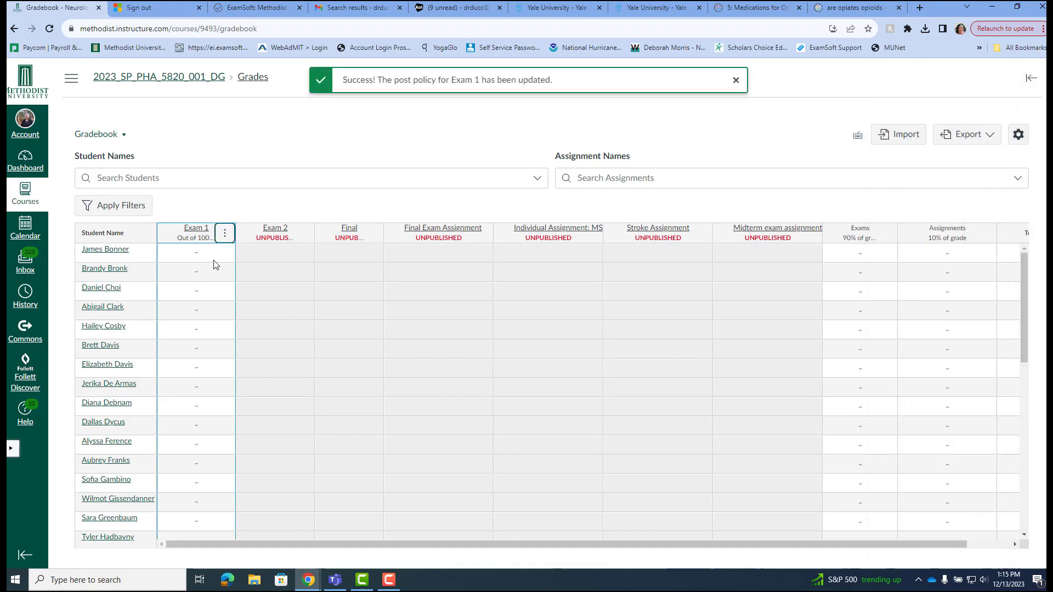
- Enter Exam 1 scores of 100 for the first student and 99.6 for the second student
{"action": "left_click", "coordinate": [196, 252]}
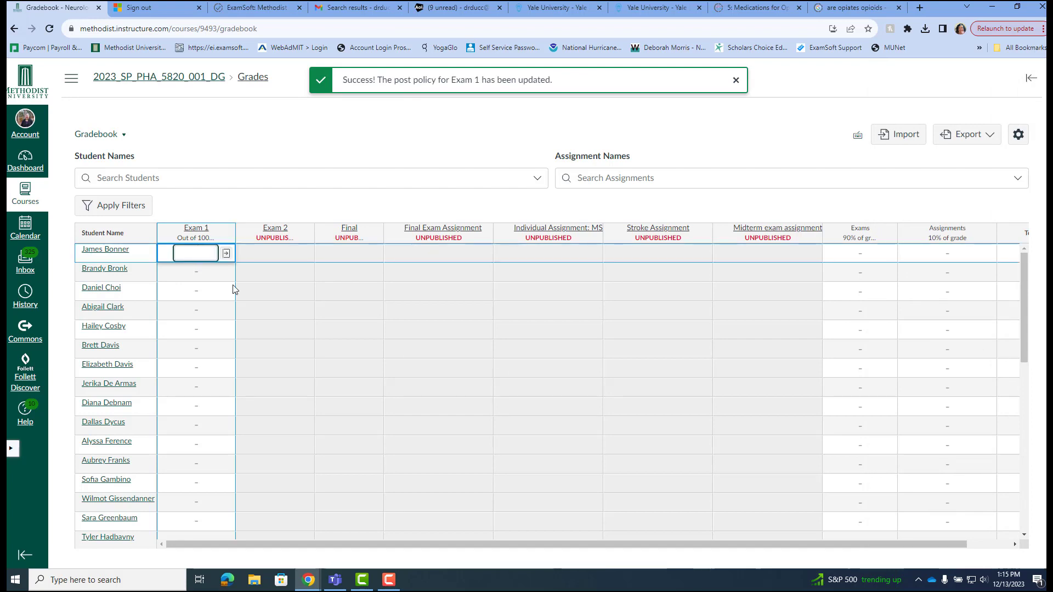
{"action": "type", "text": "100"}
{"action": "left_click", "coordinate": [229, 278]}
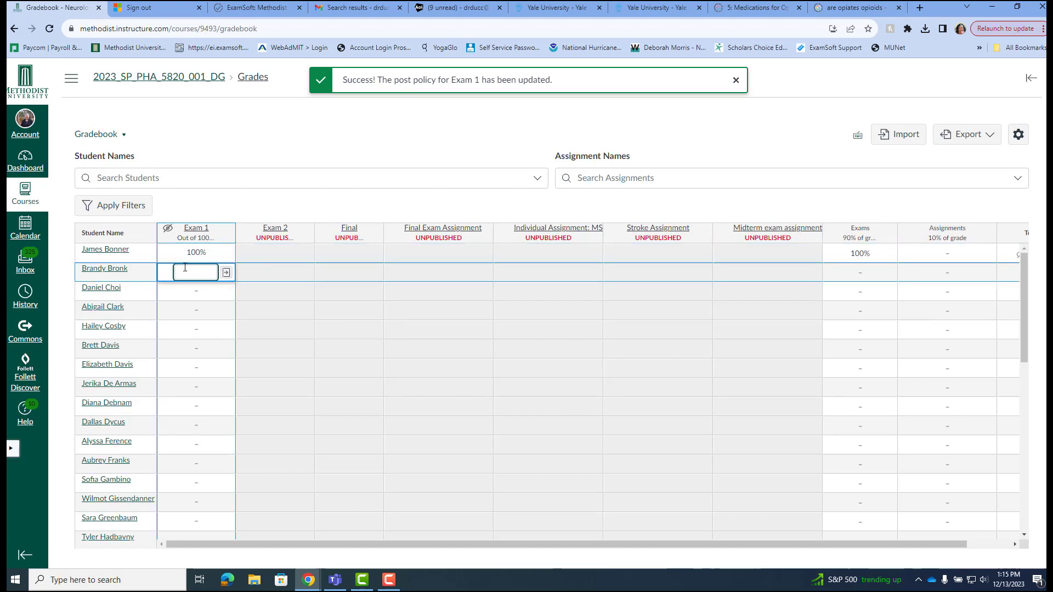
{"action": "type", "text": "99"}
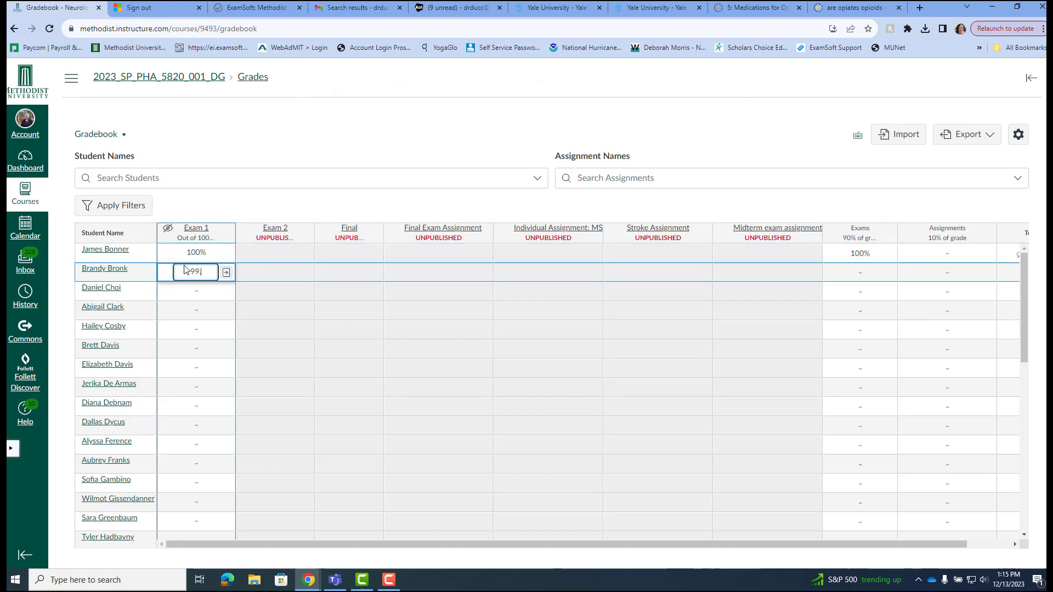
{"action": "type", "text": ".6"}
{"action": "key", "text": "Return"}
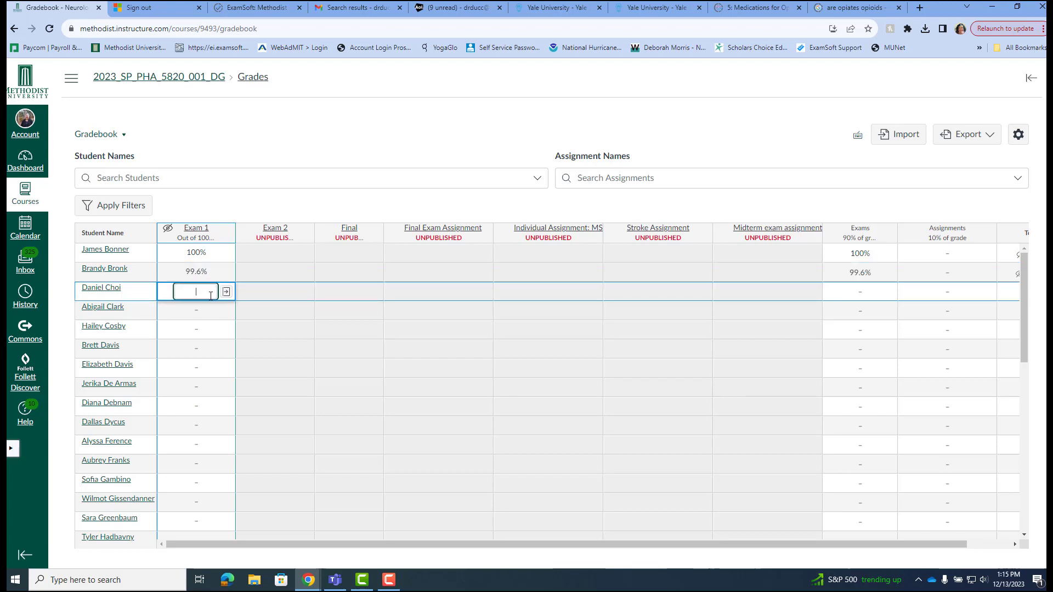
- Change the second student's Exam 1 score to 99.63 and examine the gradebook's Total column
{"action": "left_click", "coordinate": [224, 234]}
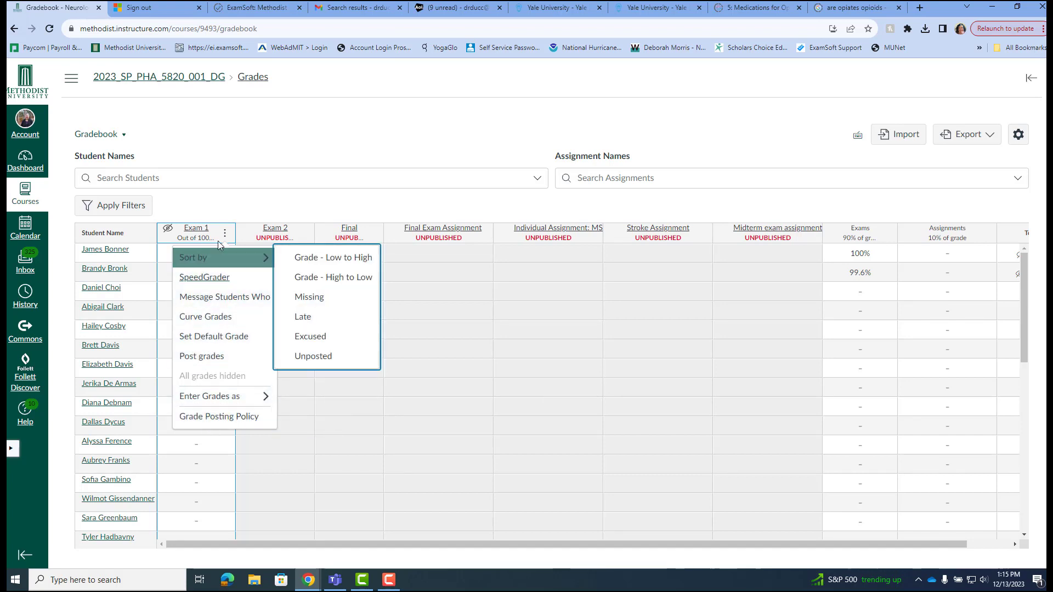
{"action": "left_click", "coordinate": [231, 182]}
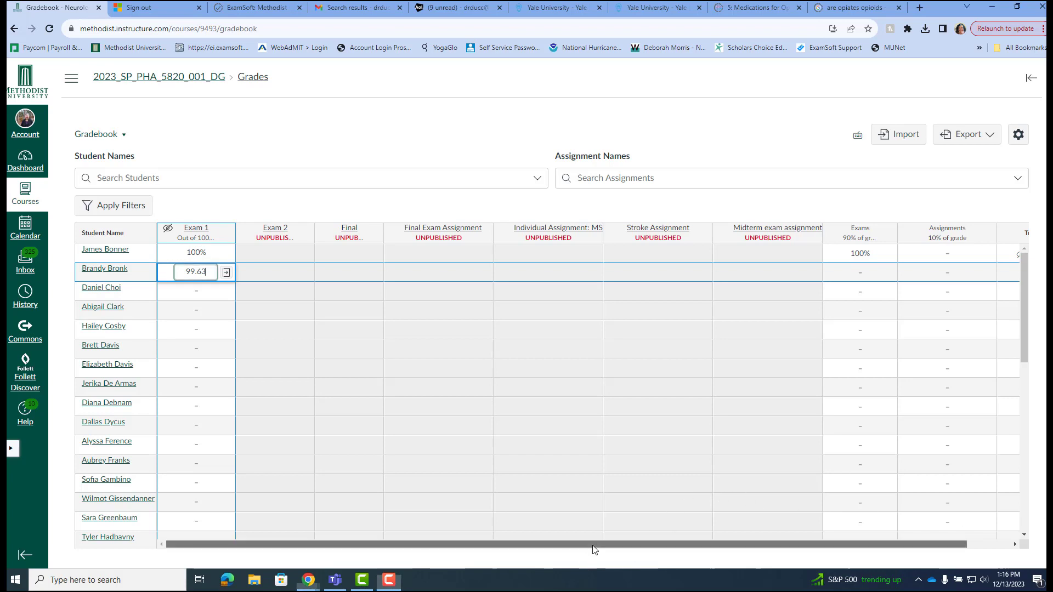
{"action": "mouse_move", "coordinate": [593, 546]}
{"action": "left_mouse_down"}
{"action": "mouse_move", "coordinate": [610, 548]}
{"action": "mouse_move", "coordinate": [598, 547]}
{"action": "left_mouse_up"}
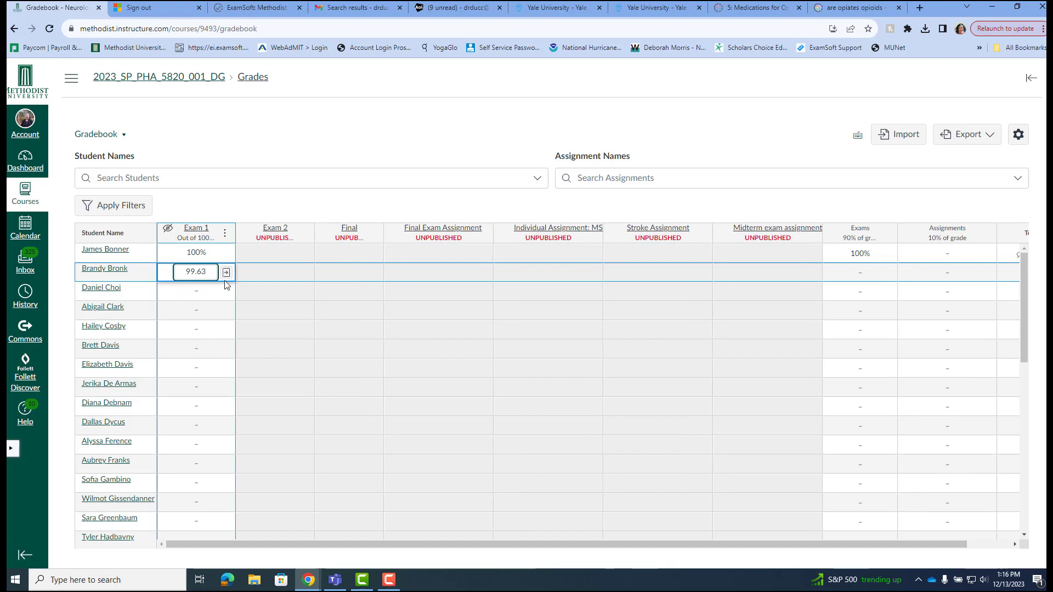
{"action": "left_click_drag", "start_coordinate": [593, 550], "coordinate": [956, 547]}
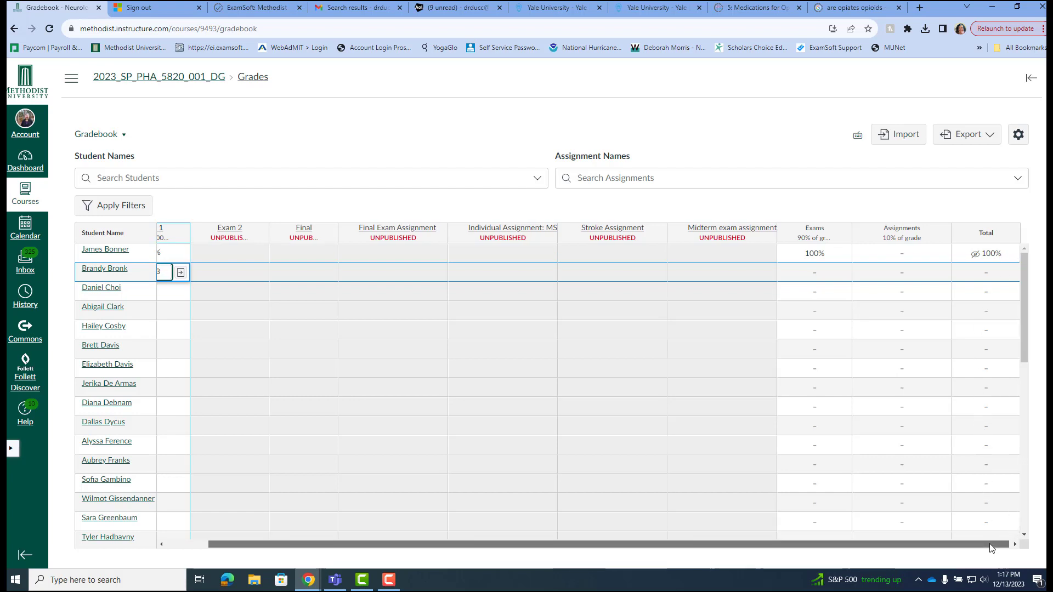
{"action": "left_click_drag", "start_coordinate": [994, 545], "coordinate": [844, 553]}
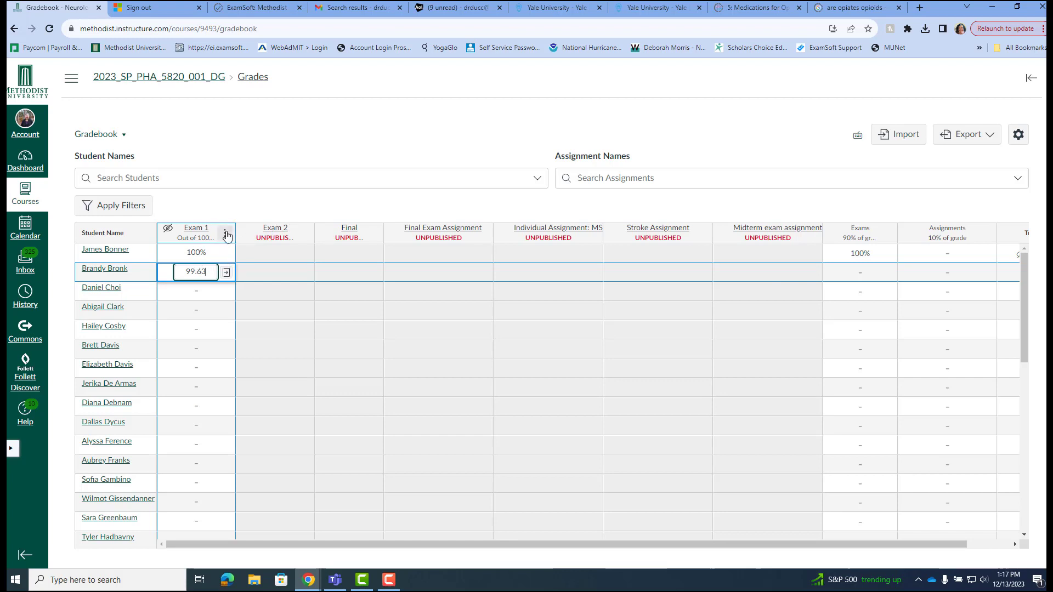
- Open the grading options for the Exam 1 column
{"action": "left_click", "coordinate": [224, 233]}
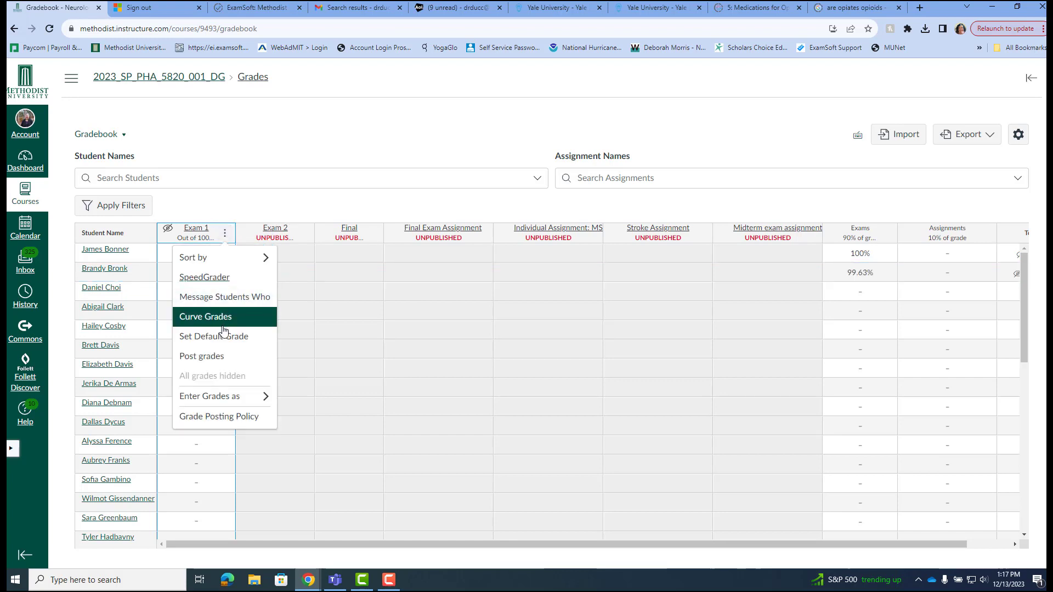